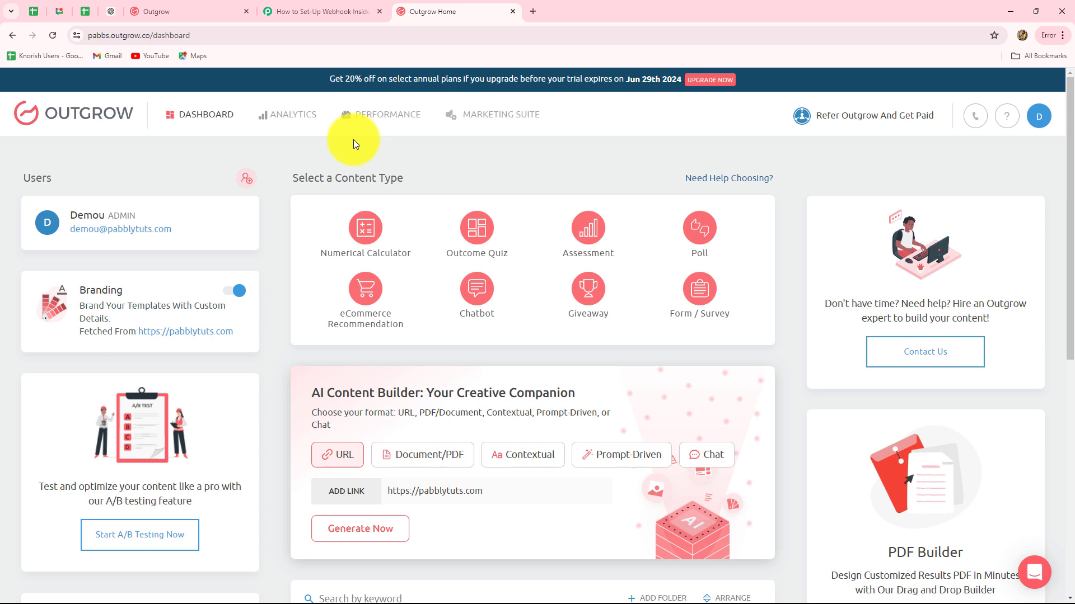
Step: Switch to the 'How to Set-Up Webhook Inside Outgrow?' workflow and review its empty trigger and action steps
{"action": "left_click", "coordinate": [324, 11]}
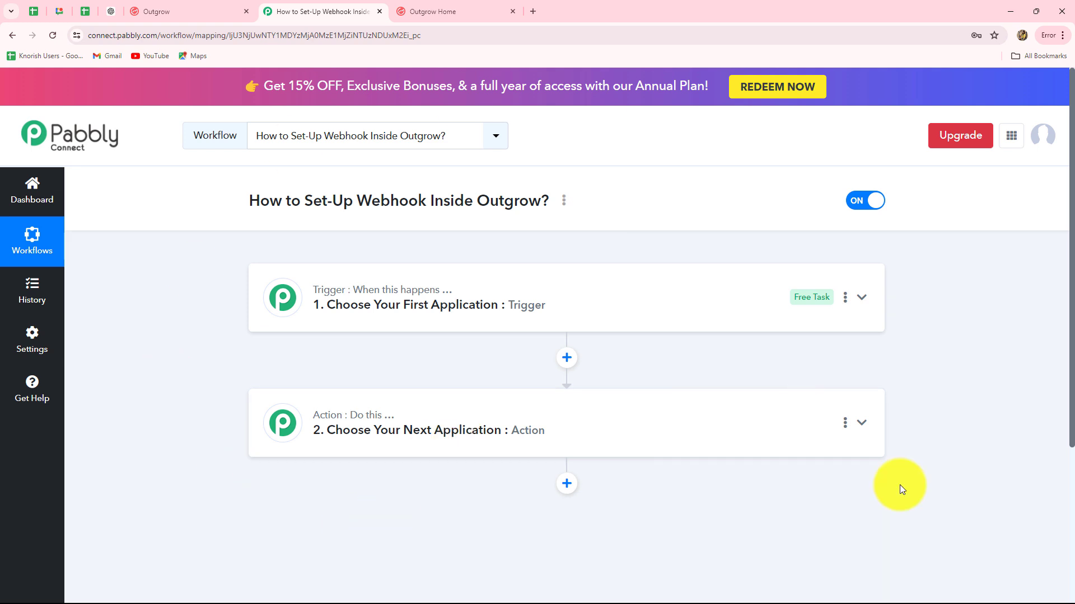
{"action": "scroll", "coordinate": [898, 485], "scroll_direction": "down", "scroll_amount": 3}
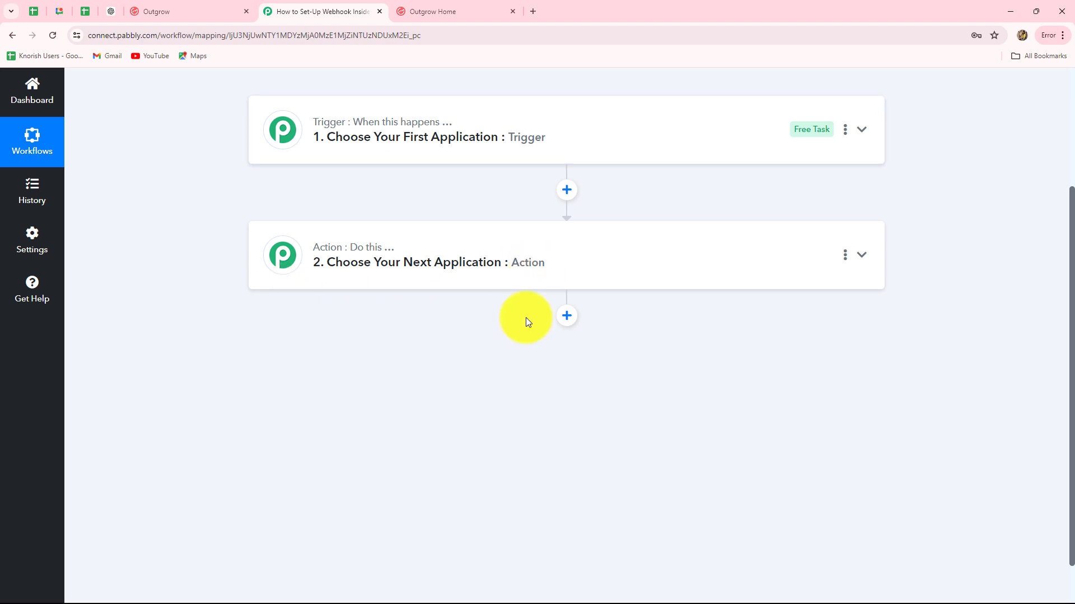
{"action": "scroll", "coordinate": [537, 465], "scroll_direction": "up", "scroll_amount": 3}
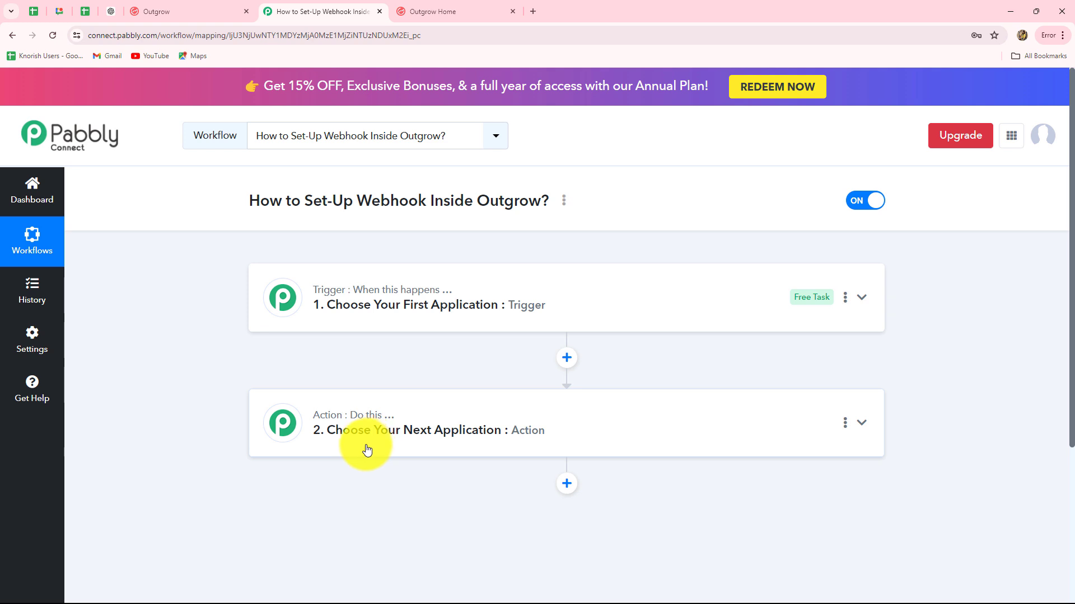
Step: Set the trigger app to Outgrow, found by searching 'Out', with the New Lead trigger event
{"action": "left_click", "coordinate": [338, 294]}
{"action": "left_click", "coordinate": [328, 375]}
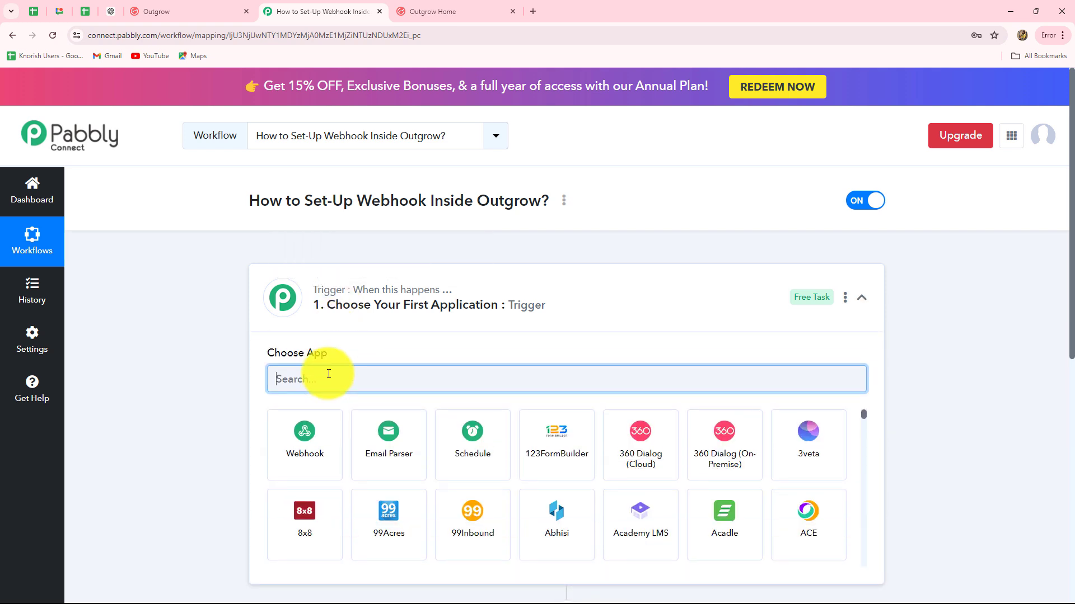
{"action": "type", "text": "Out"}
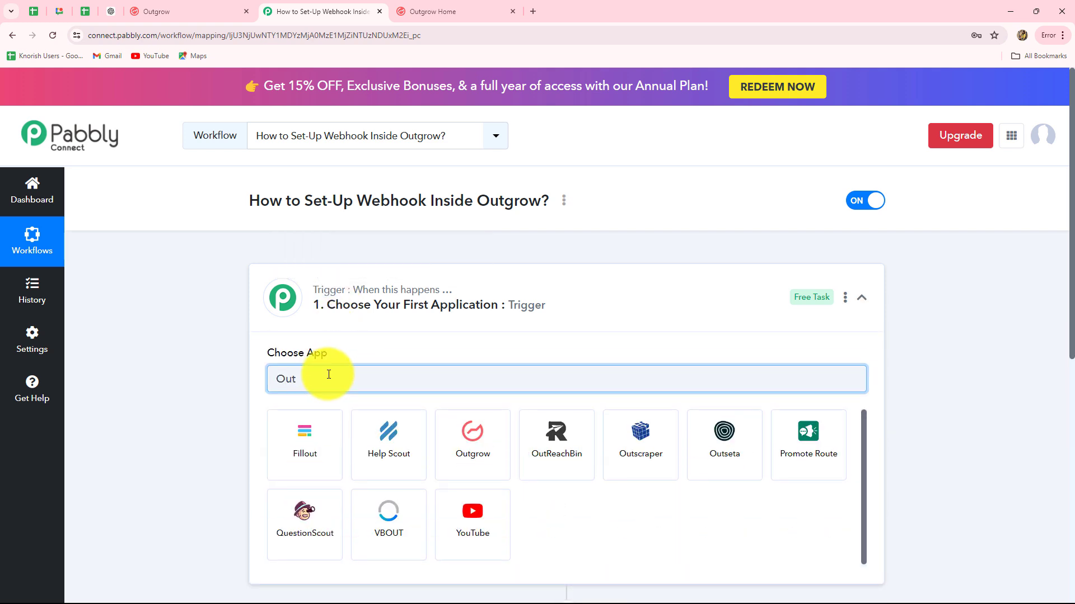
{"action": "left_click", "coordinate": [473, 436]}
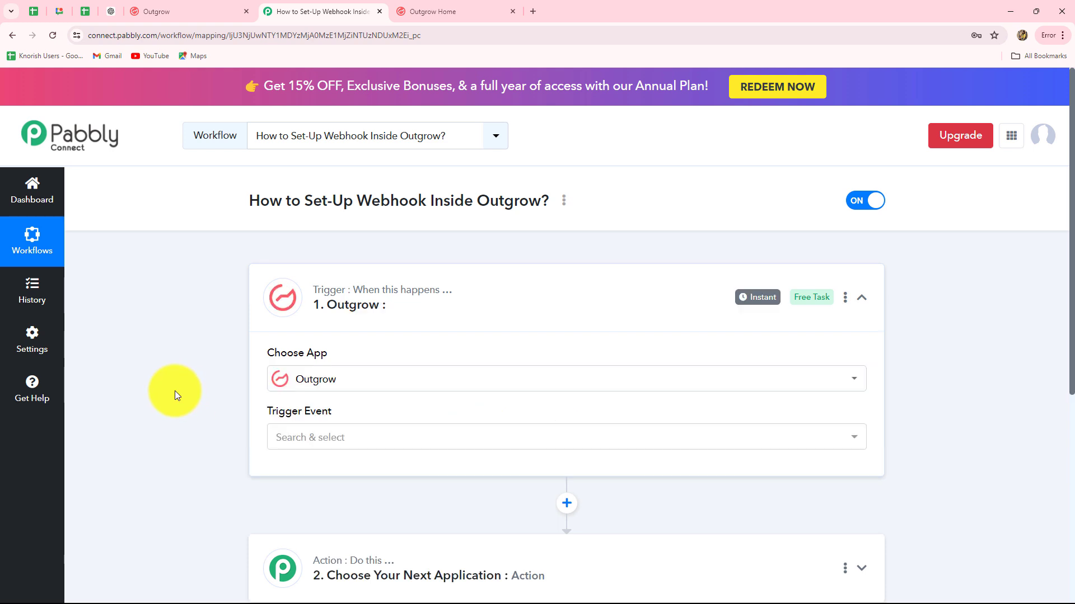
{"action": "scroll", "coordinate": [250, 407], "scroll_direction": "down", "scroll_amount": 3}
{"action": "left_click", "coordinate": [329, 271]}
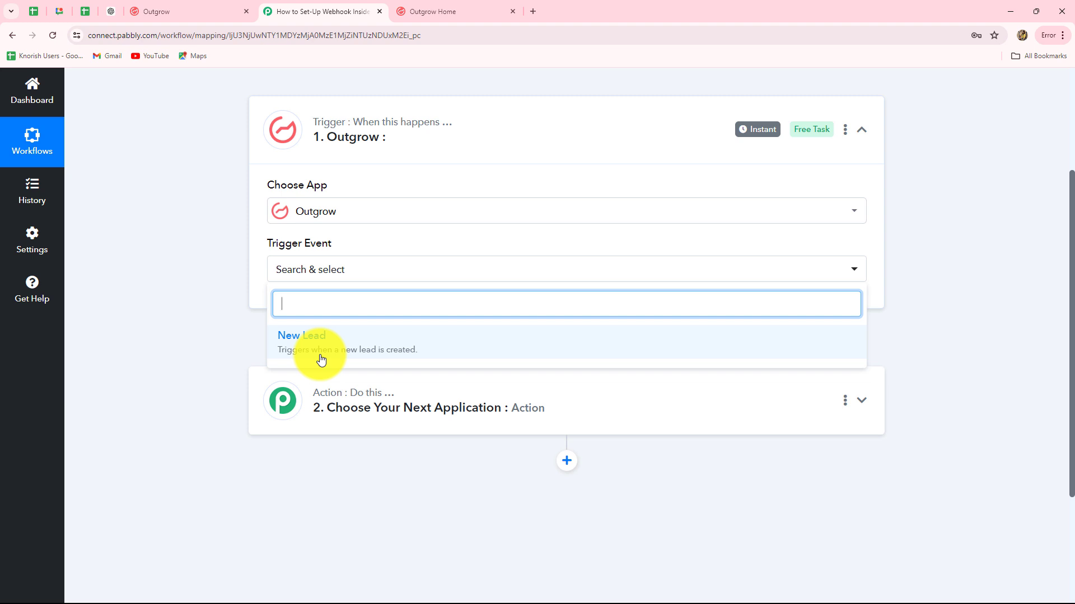
{"action": "left_click", "coordinate": [360, 349]}
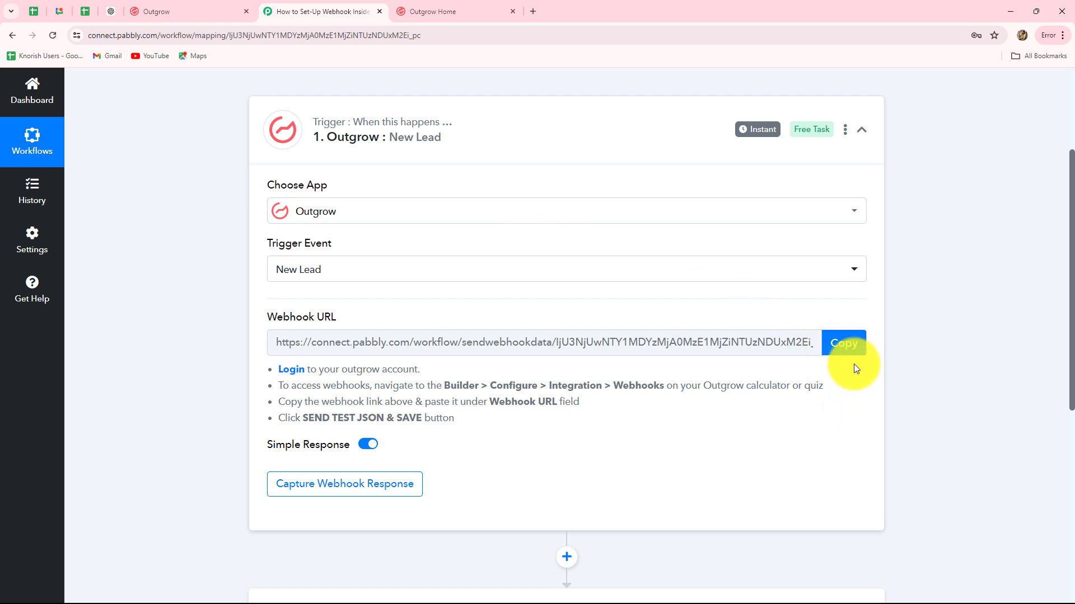
Step: Copy the trigger's webhook URL and go back to the Outgrow dashboard
{"action": "left_click", "coordinate": [850, 350]}
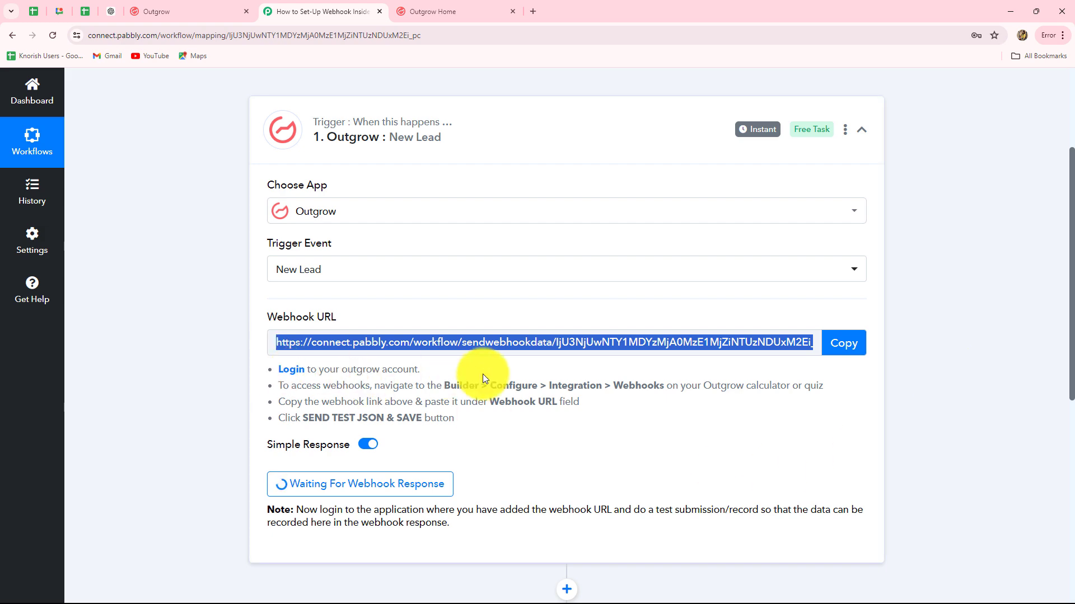
{"action": "left_click", "coordinate": [425, 11]}
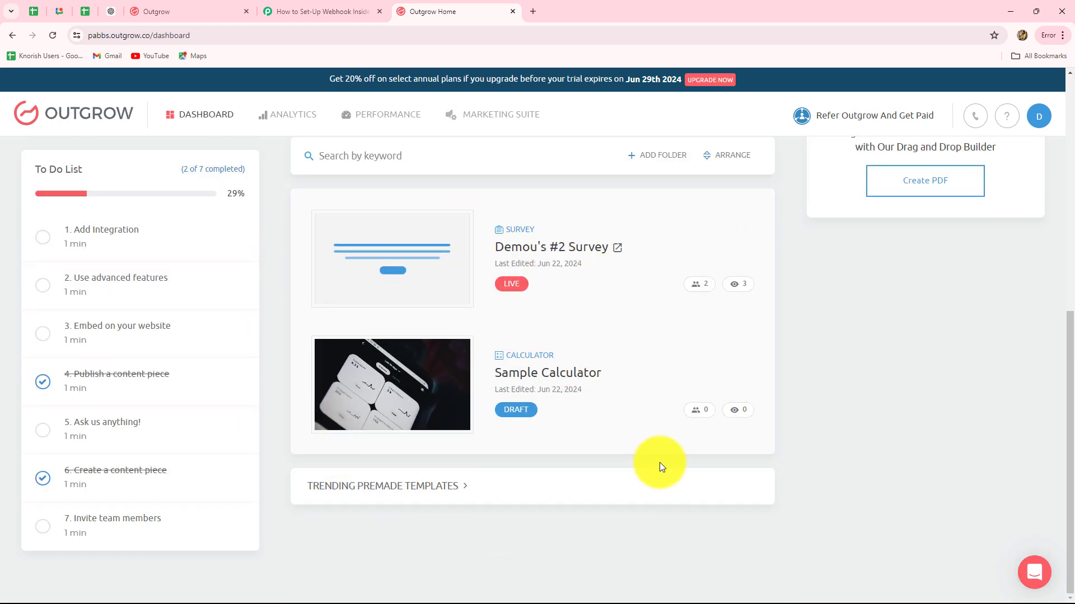
Step: Open Demou's #2 Survey from the Outgrow dashboard and go to its Configure settings
{"action": "scroll", "coordinate": [659, 463], "scroll_direction": "up", "scroll_amount": 3}
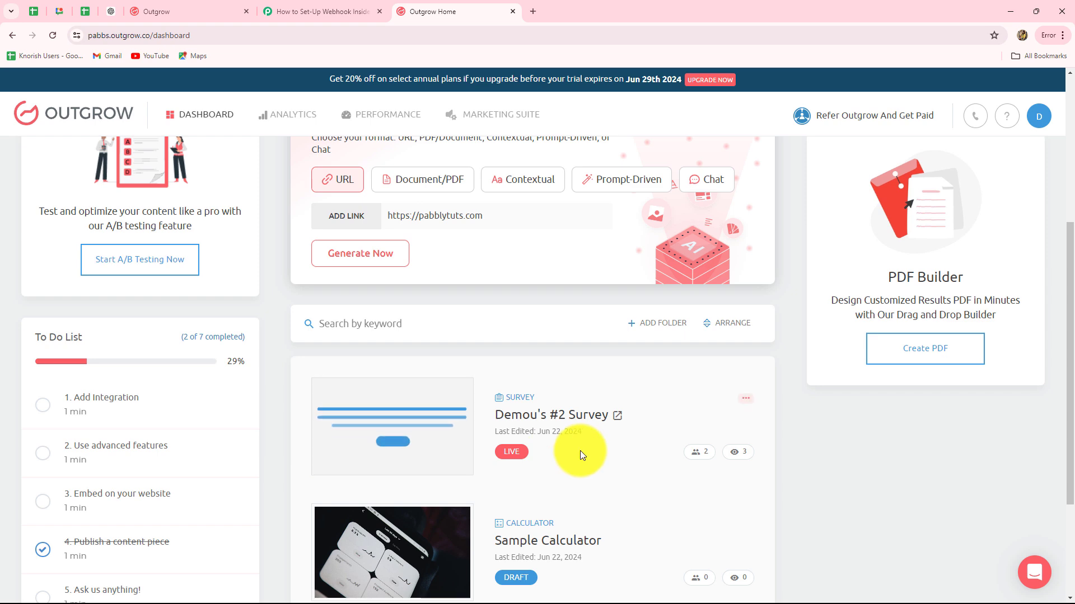
{"action": "key", "text": "ctrl+shift+Tab"}
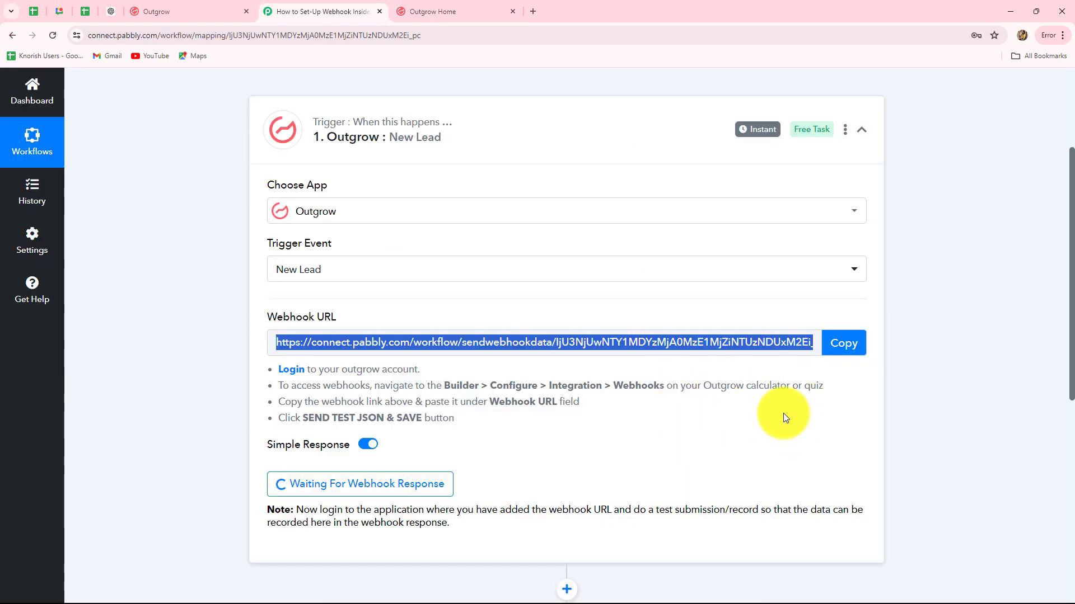
{"action": "left_click", "coordinate": [412, 13]}
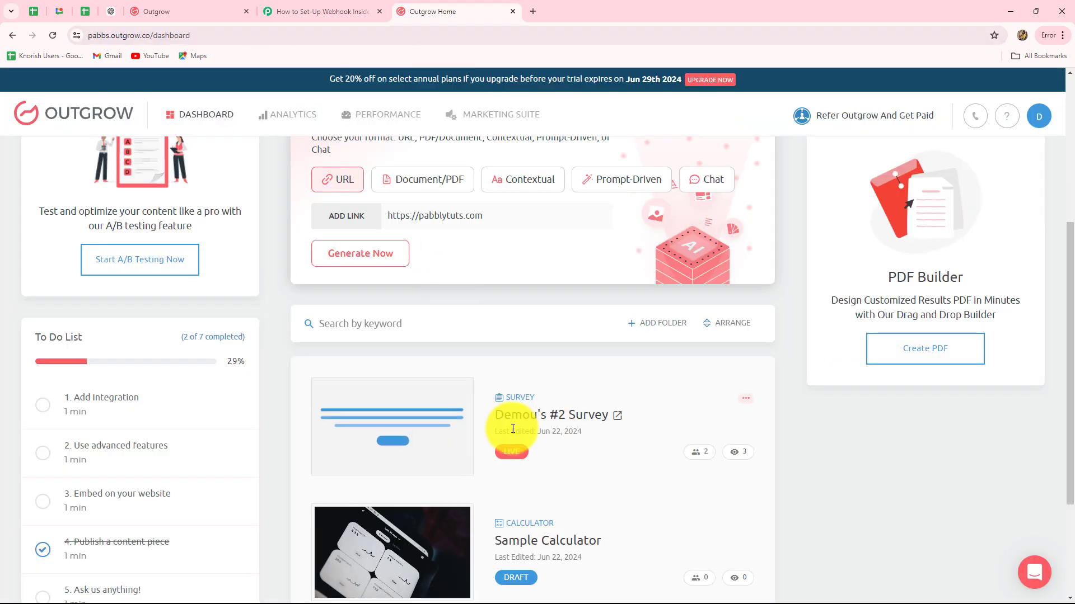
{"action": "left_click", "coordinate": [530, 418]}
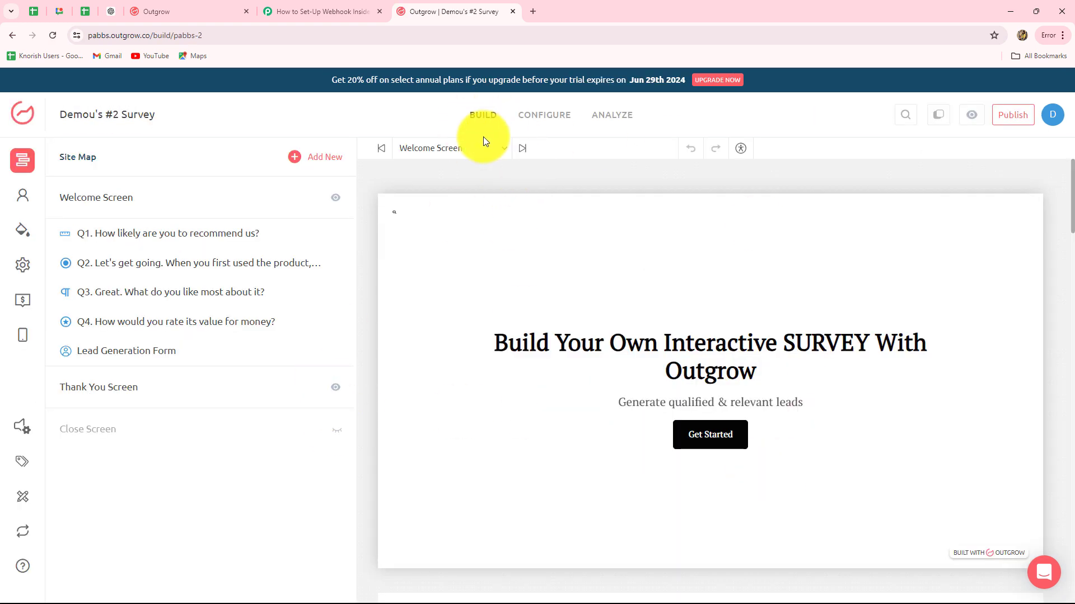
{"action": "left_click", "coordinate": [537, 110]}
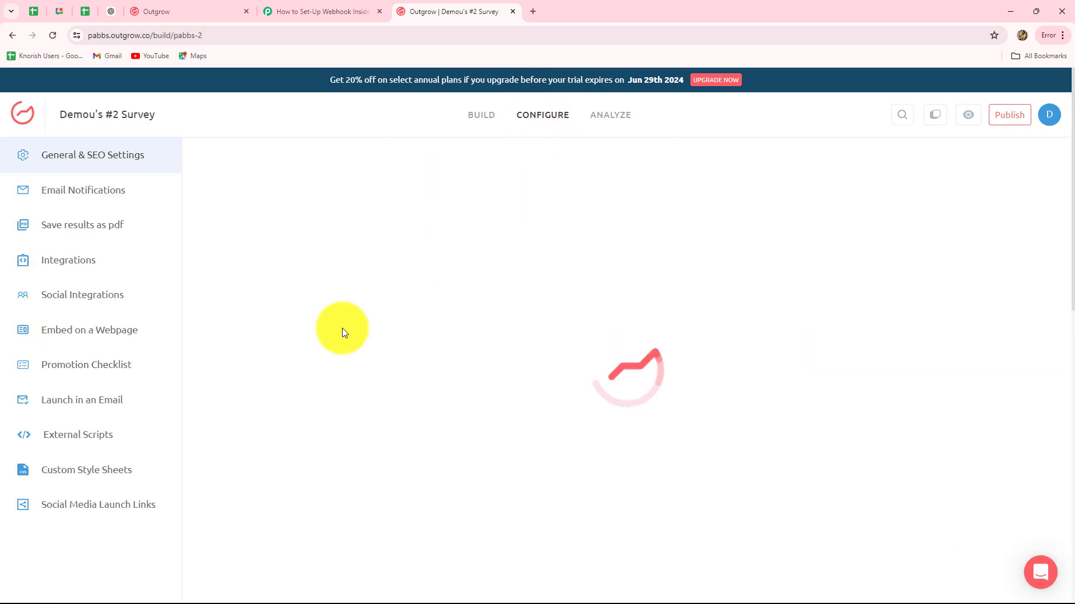
Step: Under Integrations > Webhooks, replace the old webhook URL with the copied Pabbly Connect URL
{"action": "left_click", "coordinate": [85, 265]}
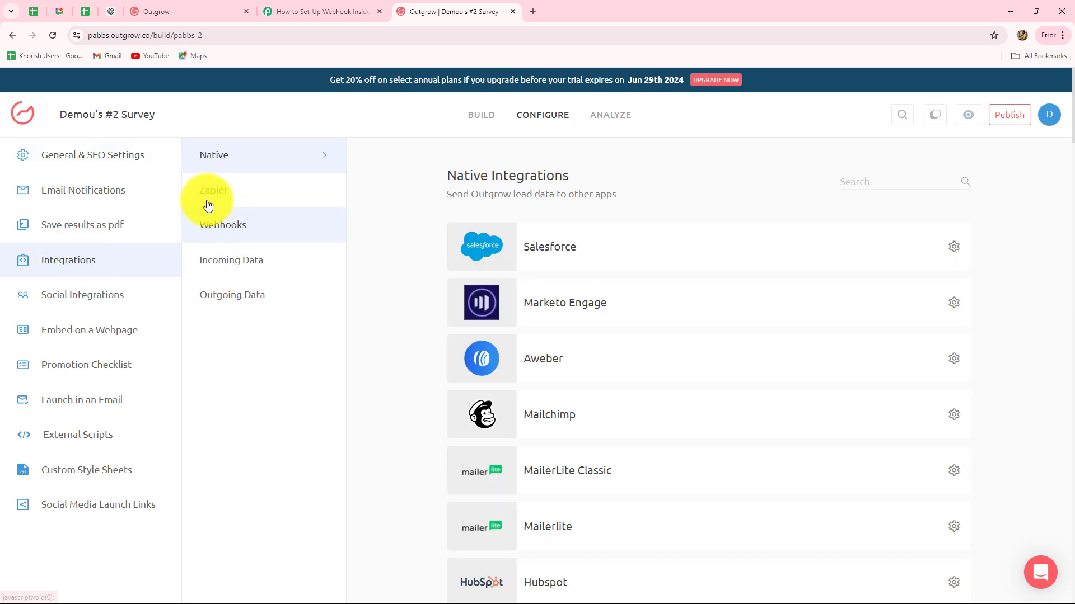
{"action": "left_click", "coordinate": [236, 227]}
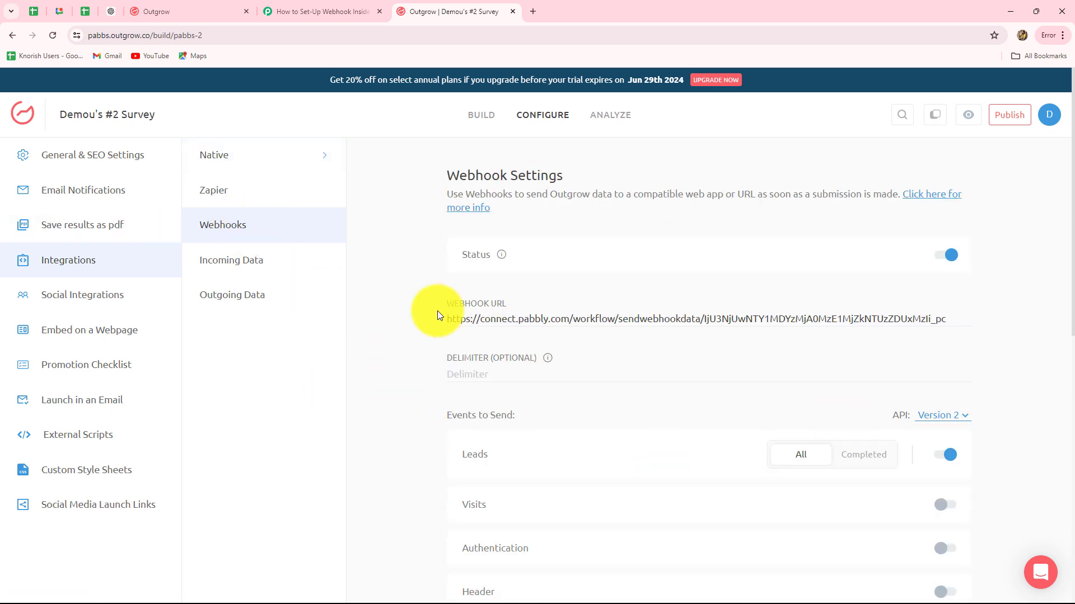
{"action": "left_click_drag", "start_coordinate": [957, 322], "coordinate": [417, 342]}
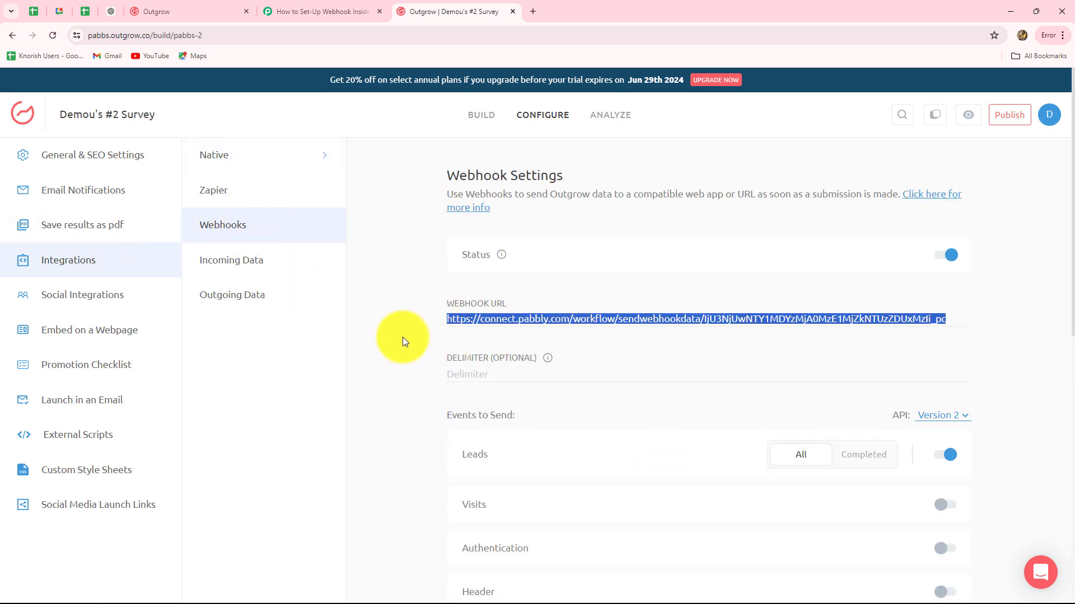
{"action": "key", "text": "BackSpace"}
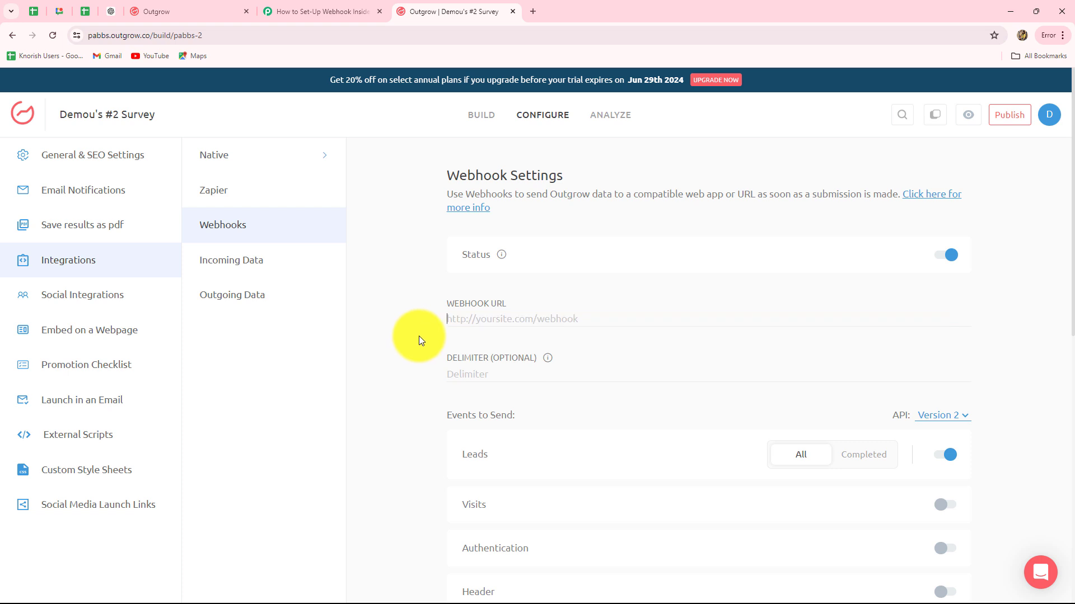
{"action": "key", "text": "ctrl+v"}
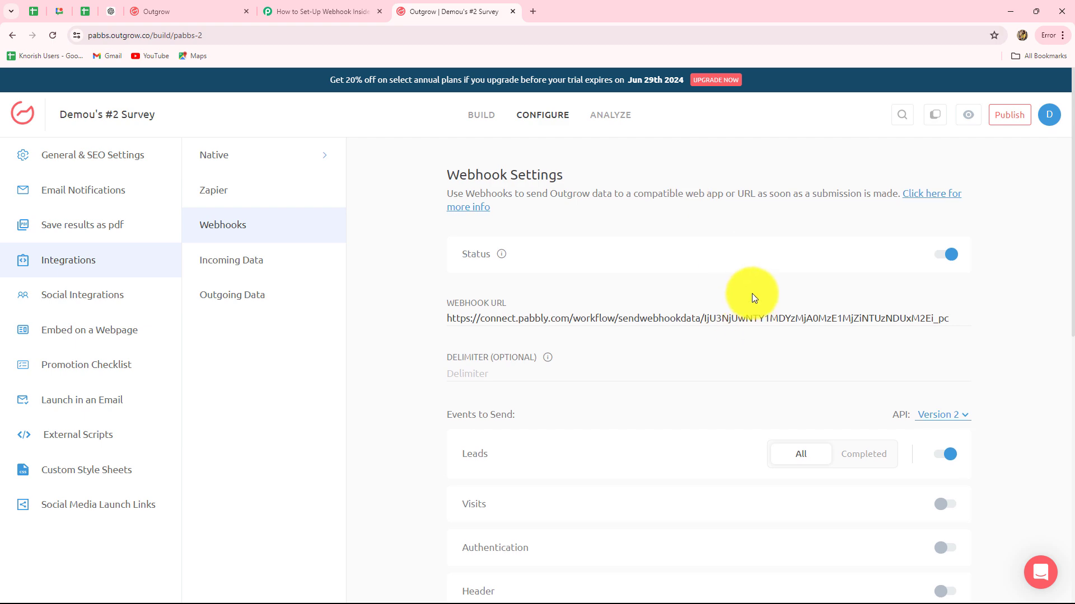
{"action": "scroll", "coordinate": [751, 294], "scroll_direction": "down", "scroll_amount": 10}
{"action": "scroll", "coordinate": [689, 359], "scroll_direction": "up", "scroll_amount": 3}
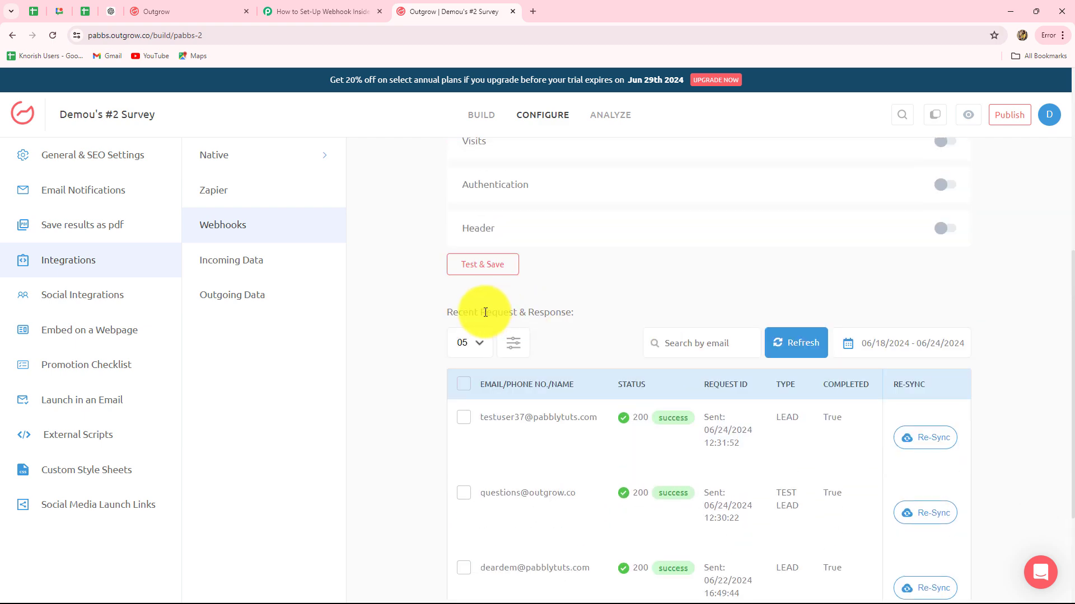
Step: Test and save the webhook, sending the sample JSON as a test lead to Pabbly
{"action": "left_click", "coordinate": [486, 268]}
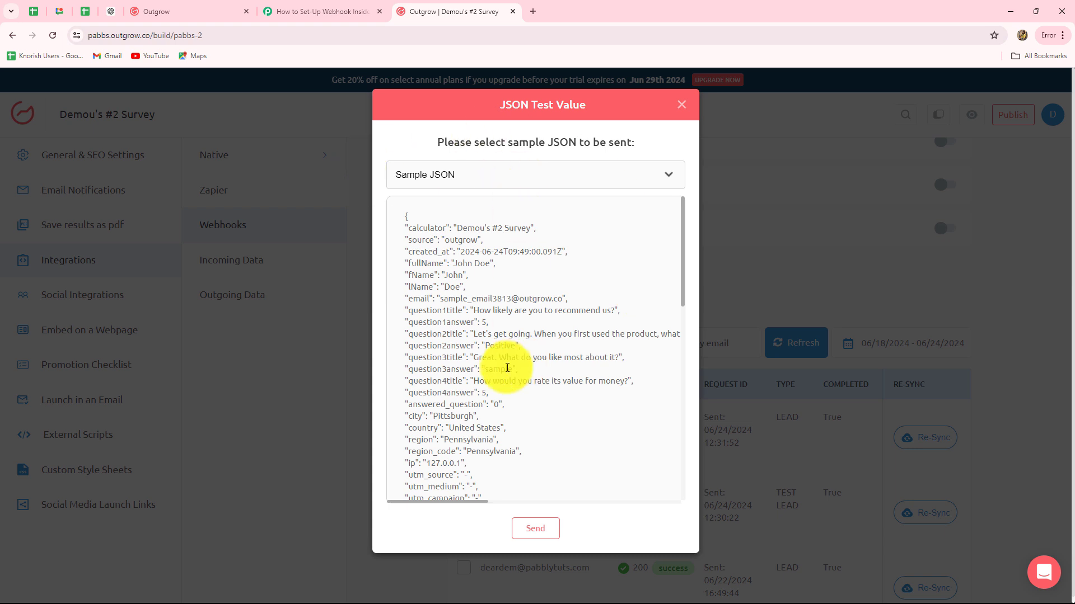
{"action": "left_click", "coordinate": [542, 529]}
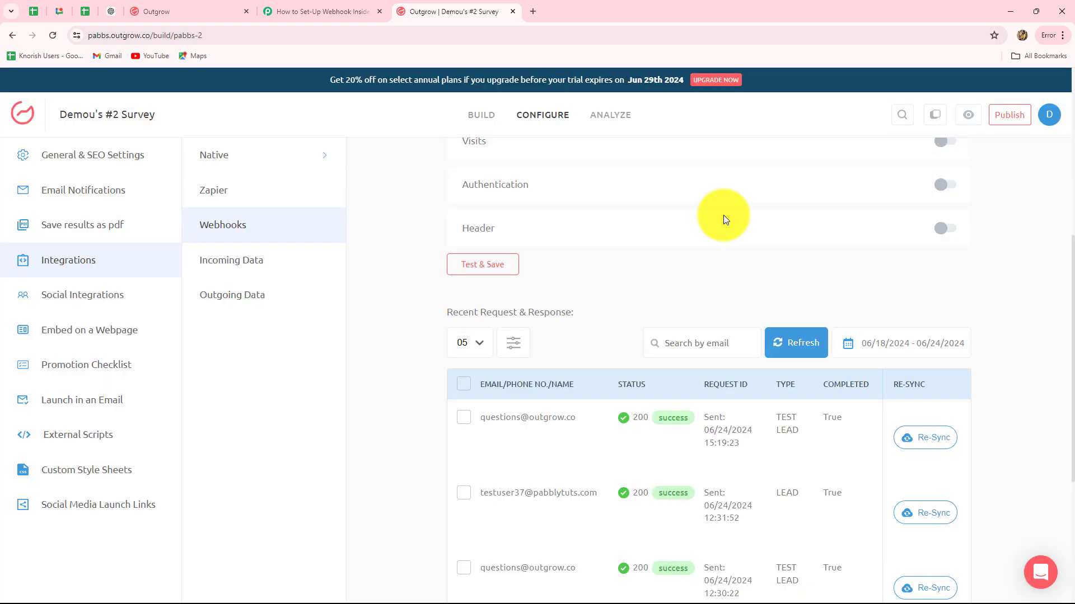
{"action": "left_click", "coordinate": [316, 11]}
{"action": "scroll", "coordinate": [881, 199], "scroll_direction": "down", "scroll_amount": 3}
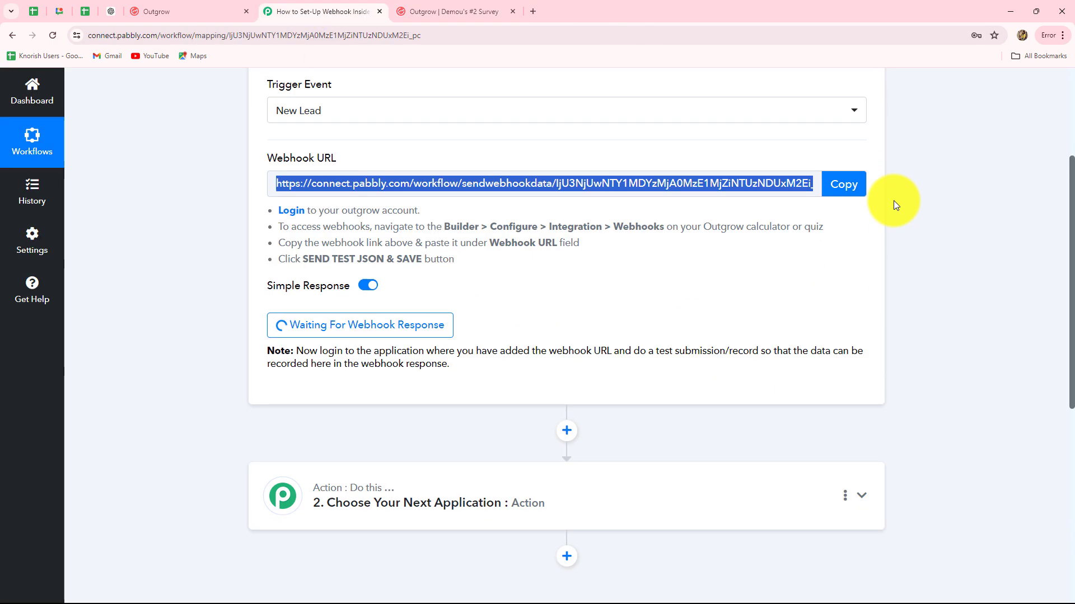
{"action": "scroll", "coordinate": [881, 234], "scroll_direction": "down", "scroll_amount": 5}
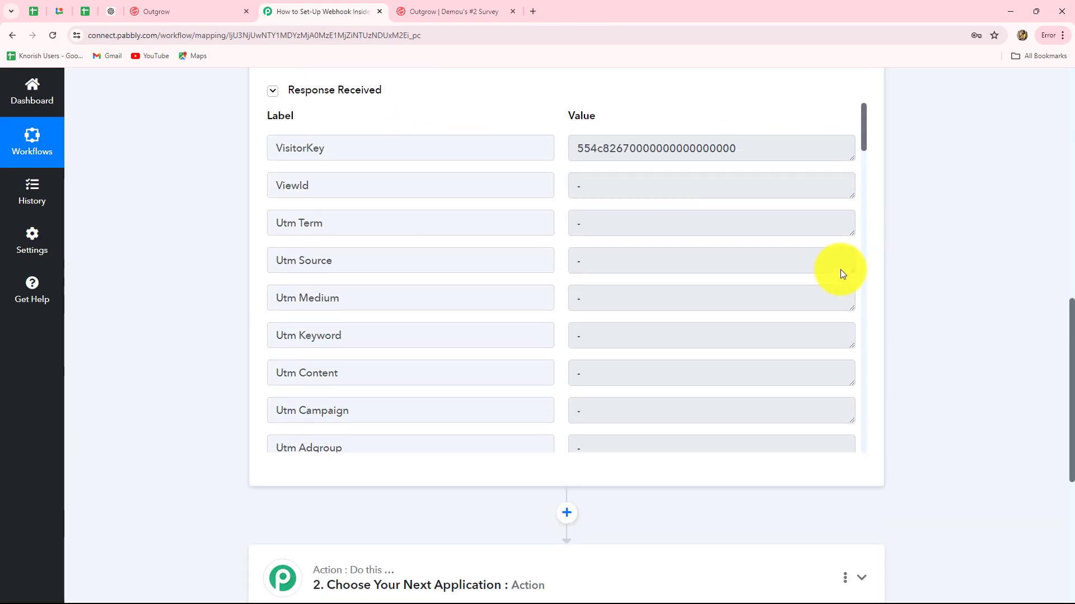
{"action": "scroll", "coordinate": [683, 320], "scroll_direction": "down", "scroll_amount": 3}
{"action": "scroll", "coordinate": [682, 319], "scroll_direction": "down", "scroll_amount": 5}
{"action": "scroll", "coordinate": [689, 309], "scroll_direction": "up", "scroll_amount": 4}
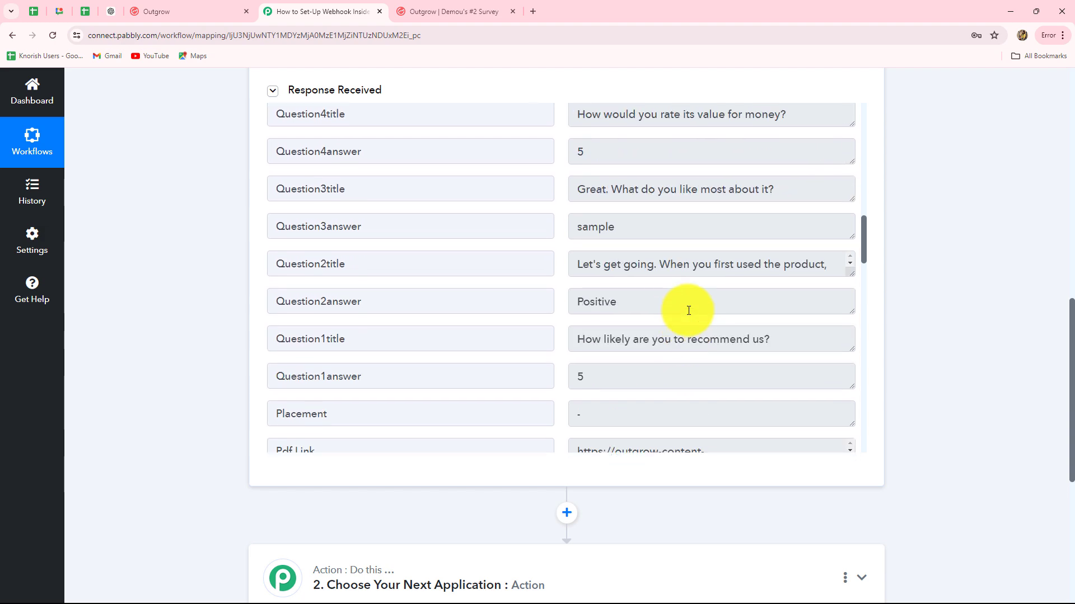
{"action": "scroll", "coordinate": [688, 298], "scroll_direction": "down", "scroll_amount": 8}
{"action": "scroll", "coordinate": [683, 294], "scroll_direction": "down", "scroll_amount": 15}
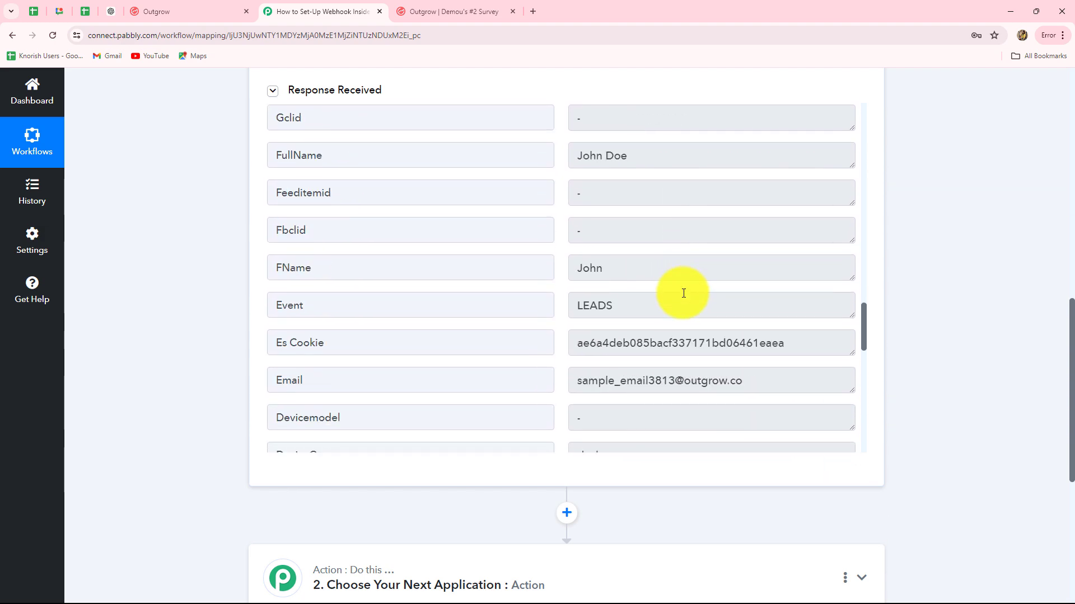
{"action": "scroll", "coordinate": [1003, 273], "scroll_direction": "up", "scroll_amount": 6}
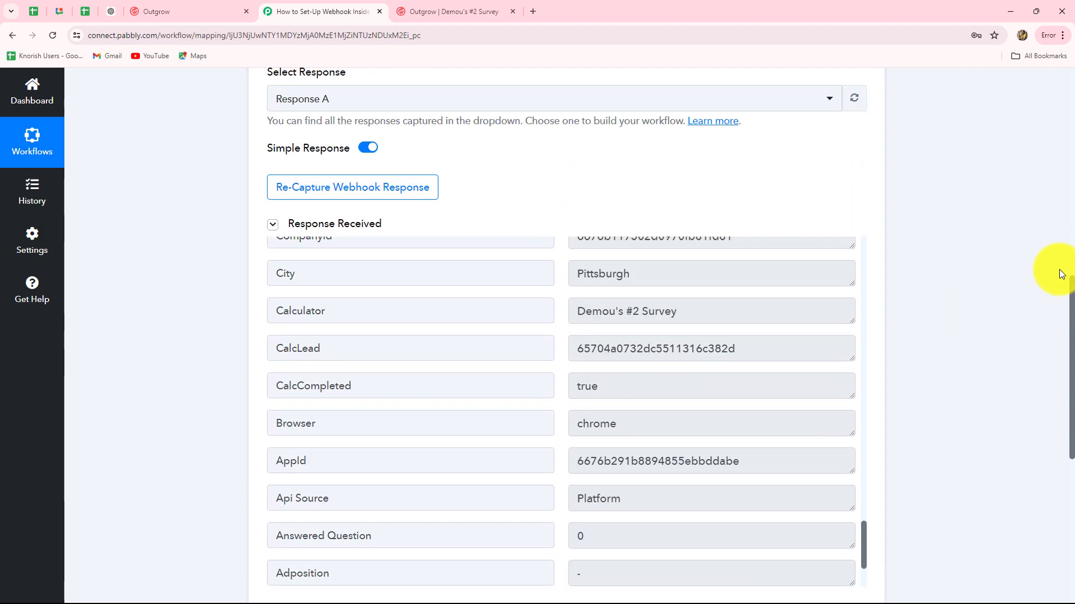
{"action": "scroll", "coordinate": [1014, 288], "scroll_direction": "down", "scroll_amount": 3}
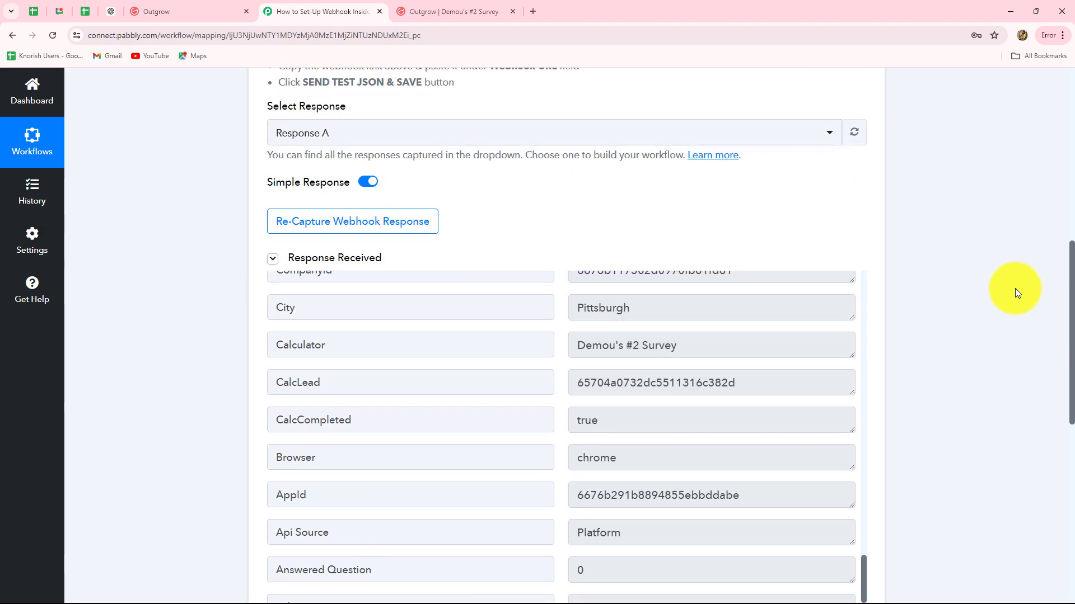
Step: Re-capture the webhook response on the Outgrow trigger, confirming with Yes
{"action": "left_click", "coordinate": [307, 224]}
{"action": "left_click", "coordinate": [485, 402]}
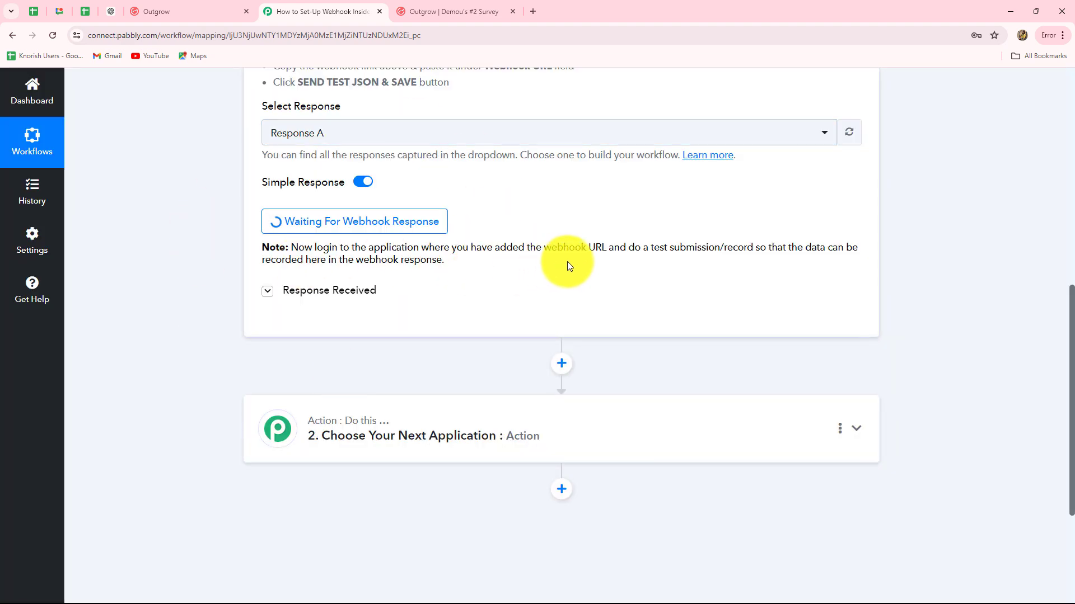
{"action": "scroll", "coordinate": [575, 260], "scroll_direction": "up", "scroll_amount": 3}
{"action": "scroll", "coordinate": [576, 261], "scroll_direction": "down", "scroll_amount": 2}
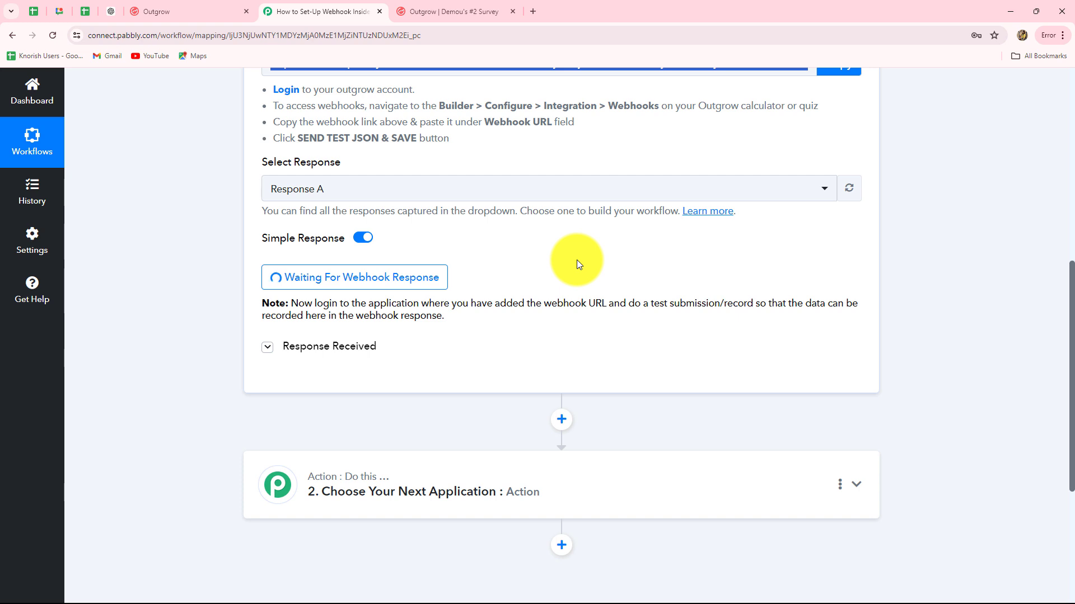
Step: Answer the survey questions: recommend 9, 'It was alright', 'It is good.', and five stars
{"action": "left_click", "coordinate": [193, 10]}
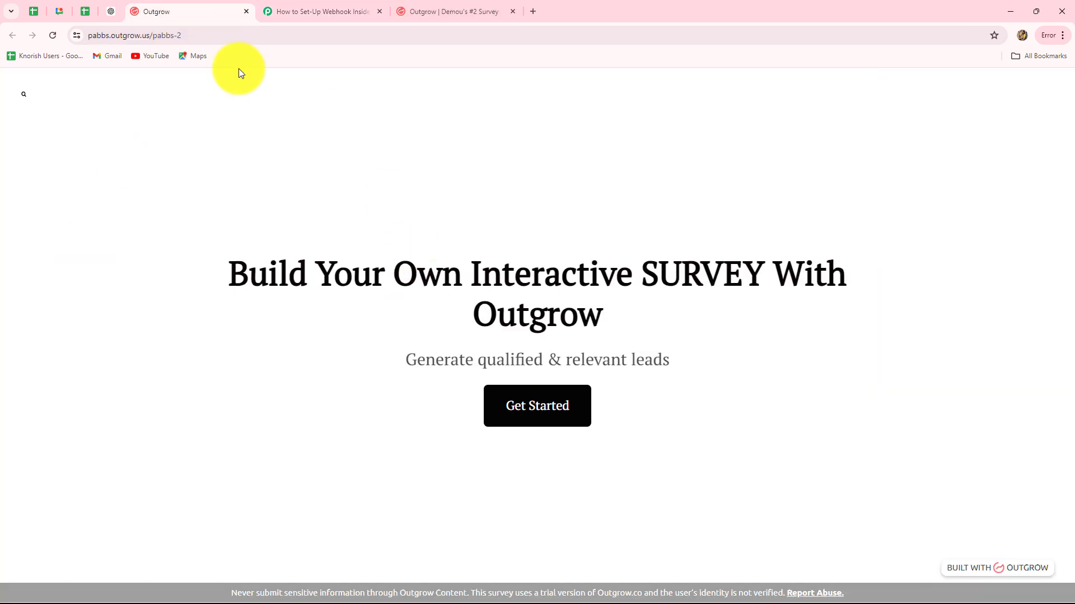
{"action": "left_click", "coordinate": [511, 412]}
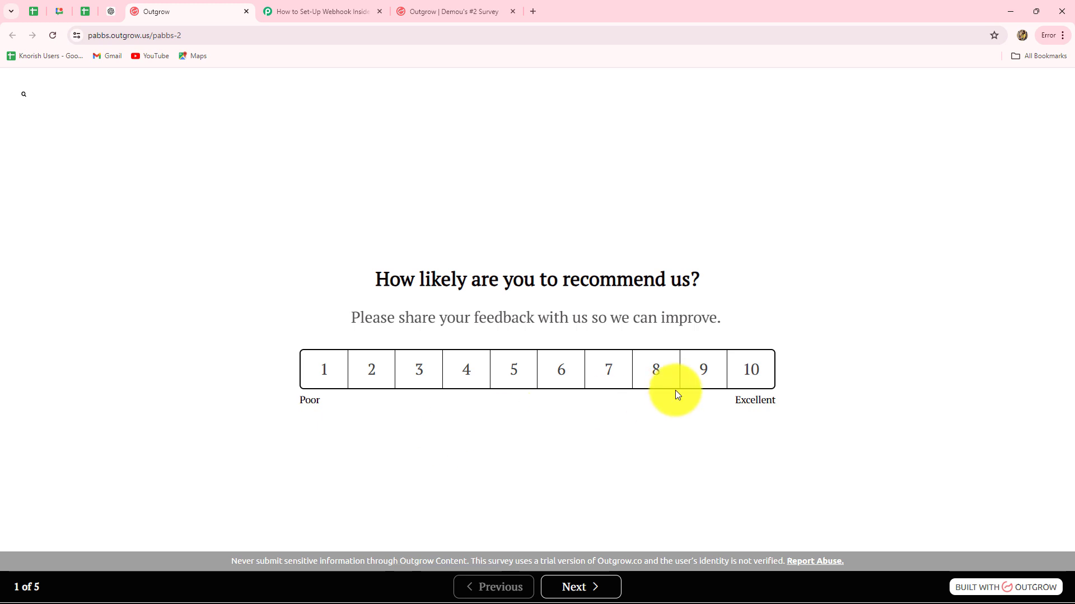
{"action": "left_click", "coordinate": [688, 380]}
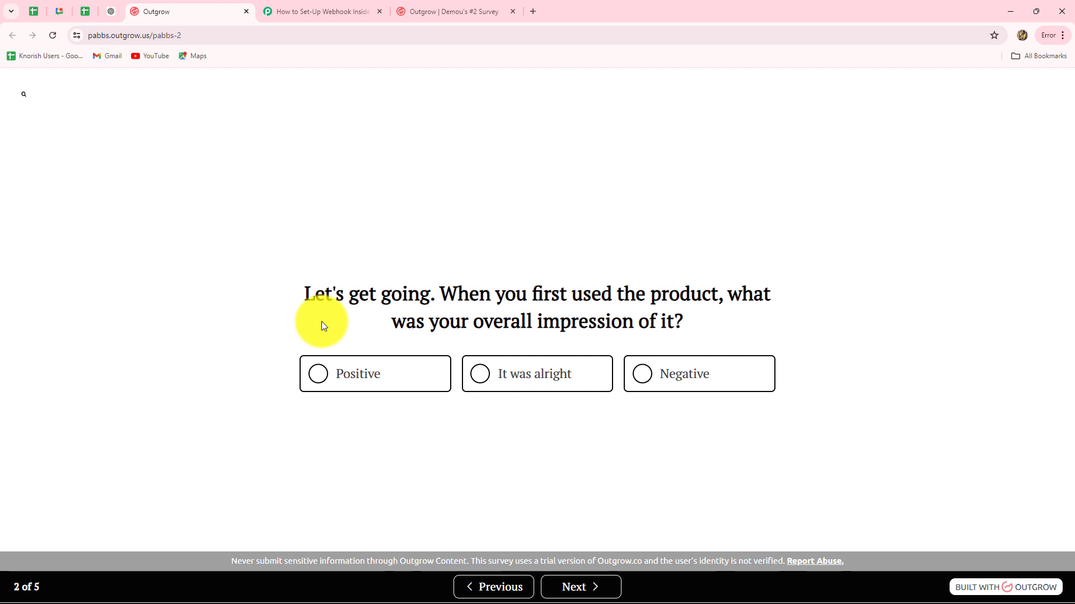
{"action": "left_click", "coordinate": [521, 377]}
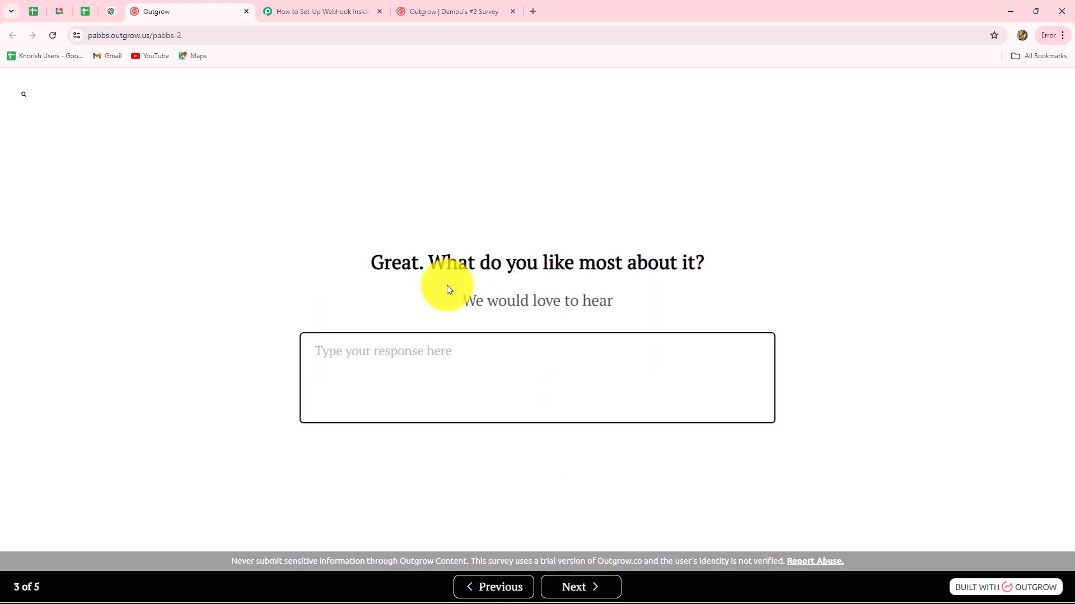
{"action": "left_click", "coordinate": [375, 361]}
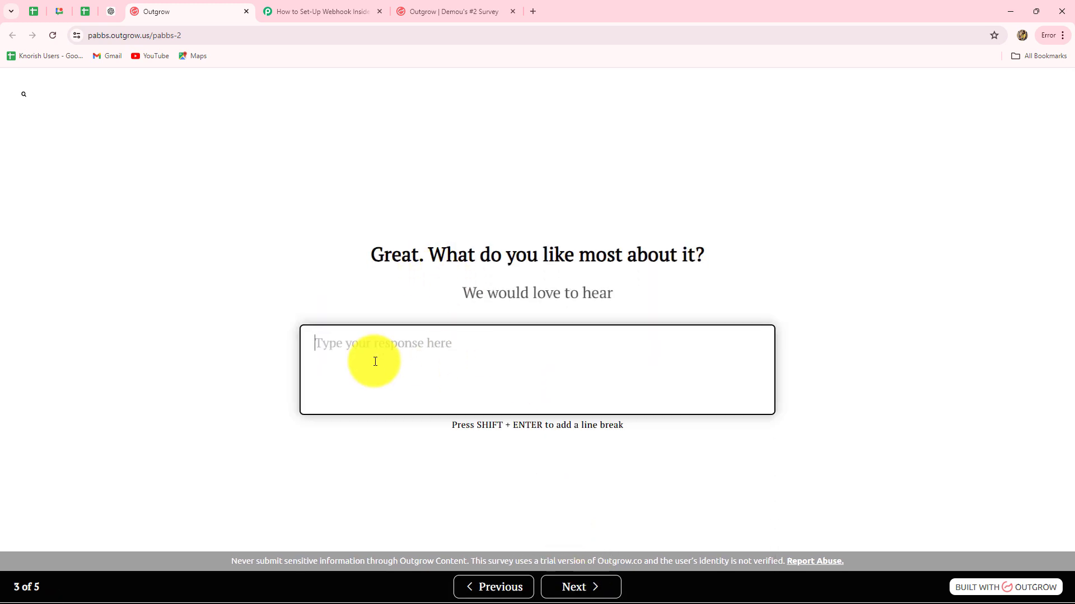
{"action": "type", "text": "It is good."}
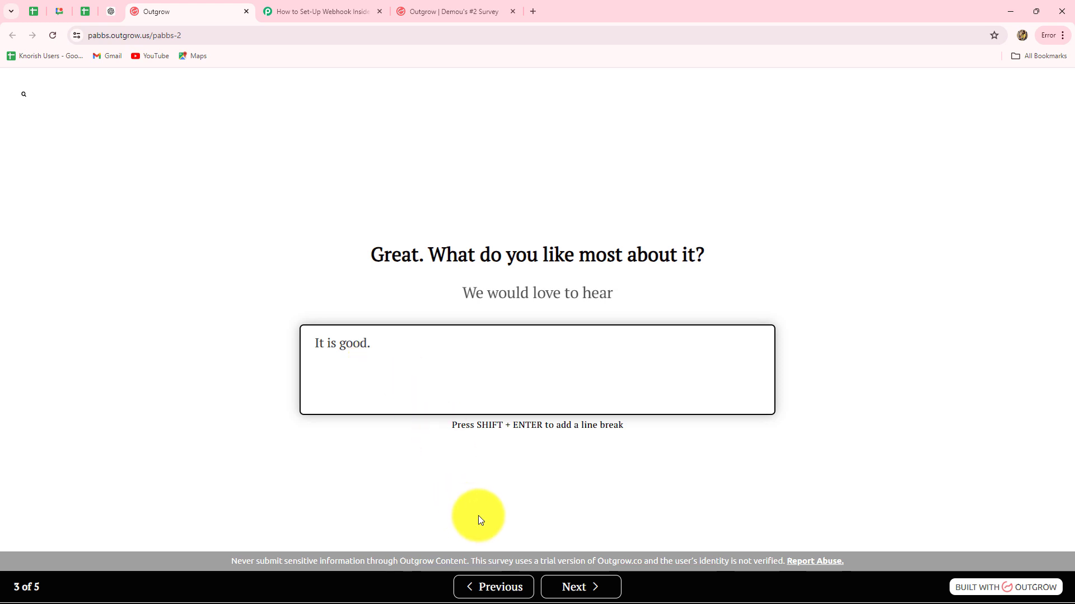
{"action": "left_click", "coordinate": [570, 588]}
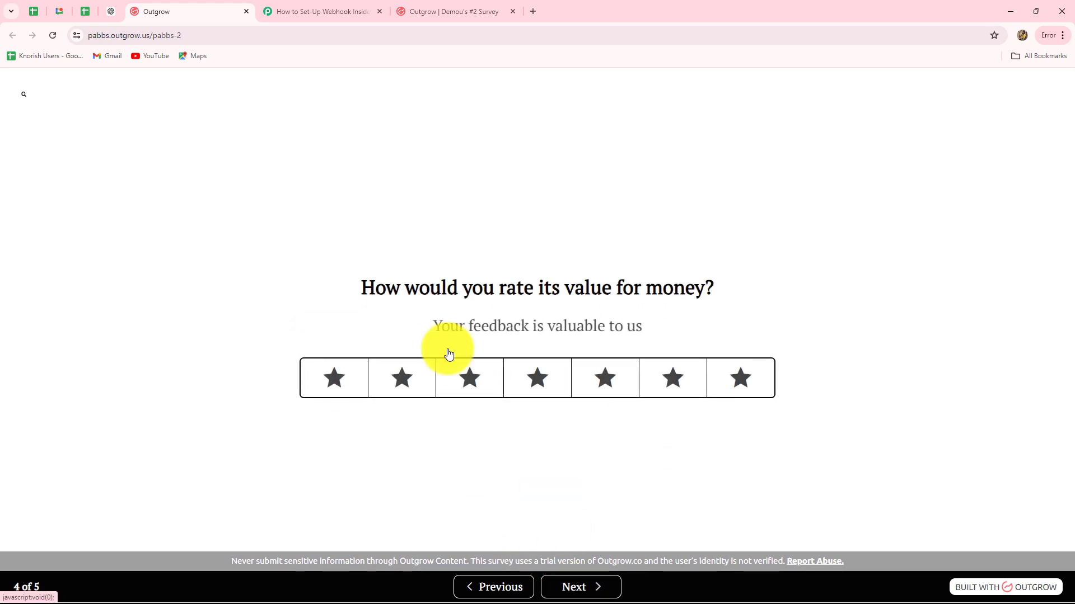
{"action": "left_click", "coordinate": [604, 381]}
{"action": "left_click", "coordinate": [592, 580]}
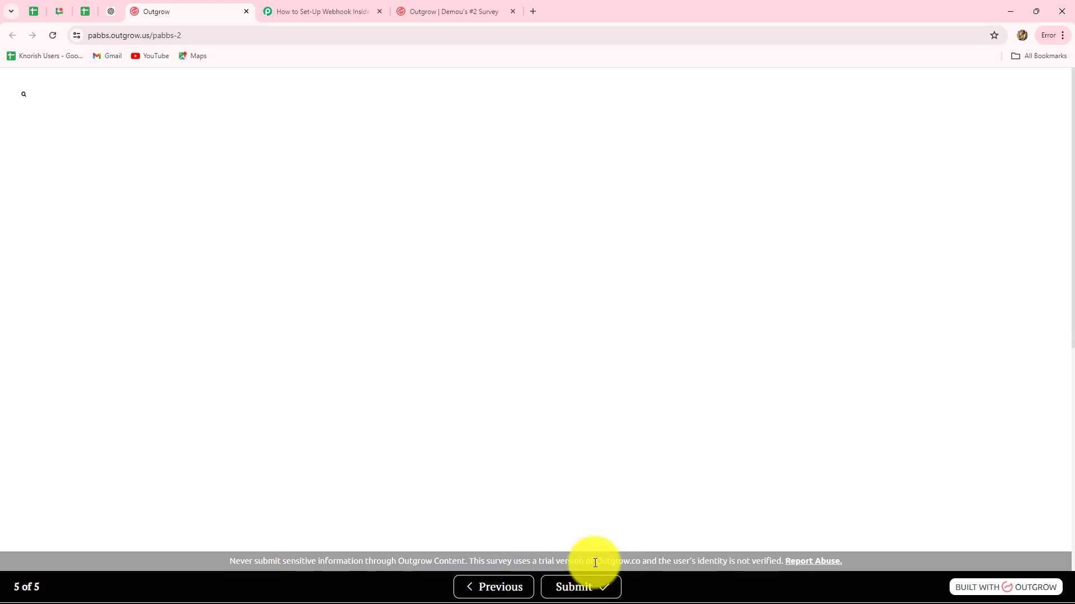
Step: Enter the lead's name and email on the contact form and submit the survey
{"action": "left_click", "coordinate": [383, 302]}
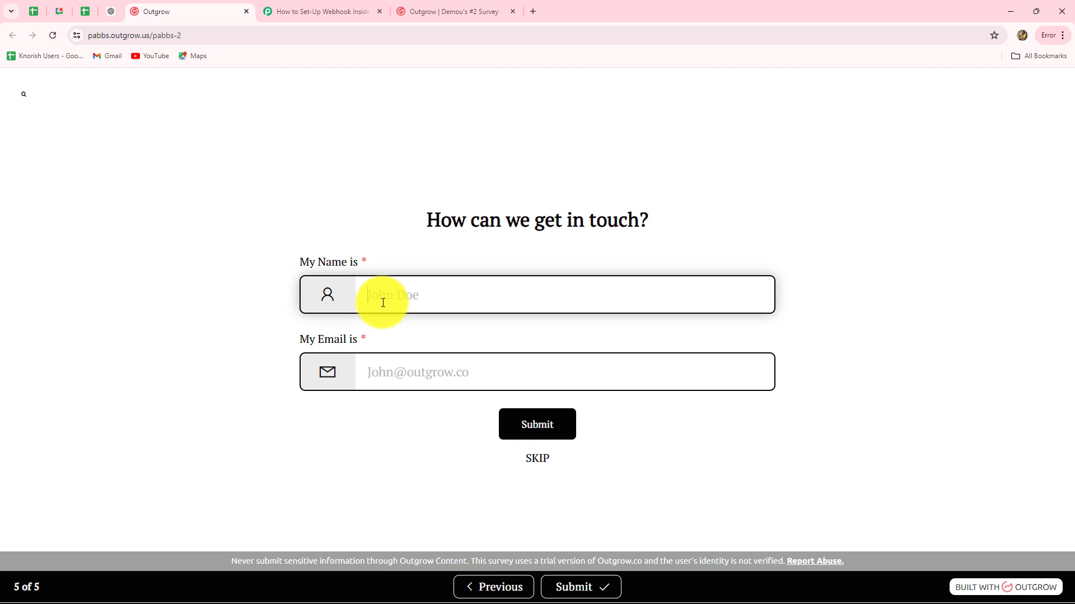
{"action": "type", "text": "Smart User"}
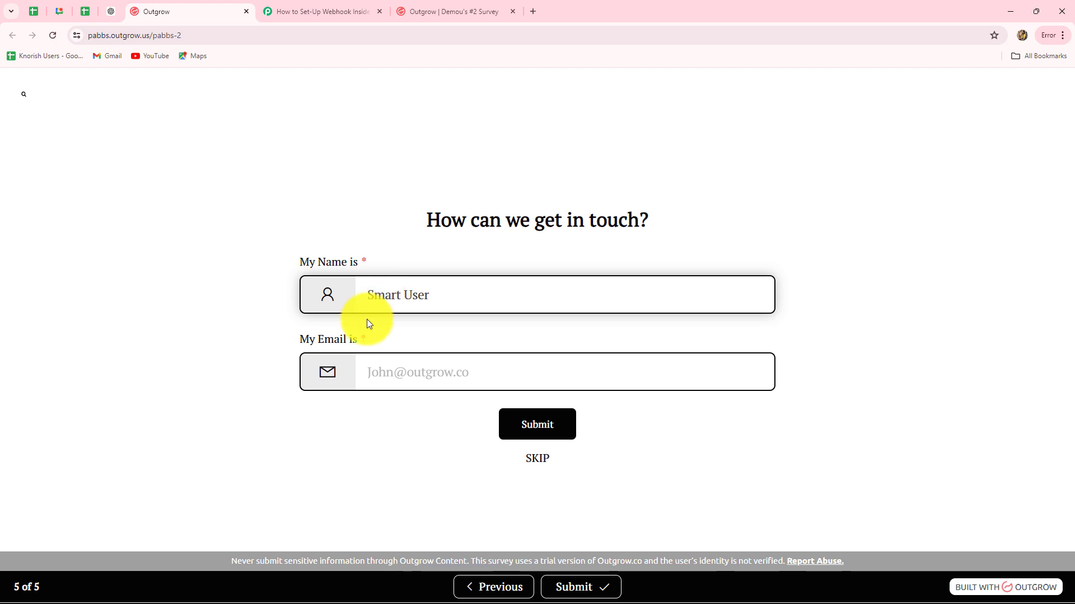
{"action": "left_click", "coordinate": [373, 375]}
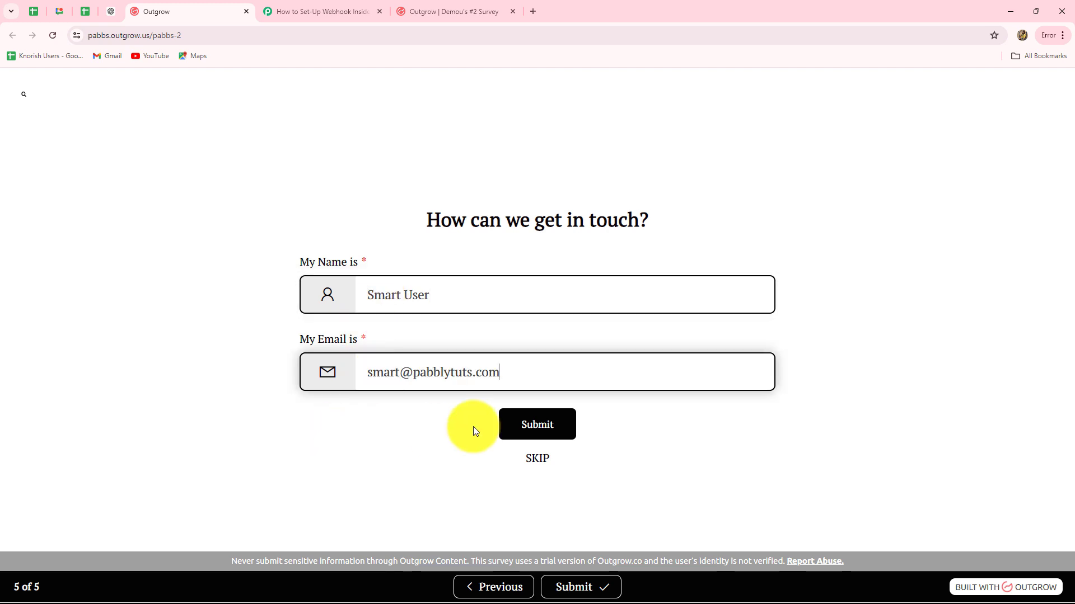
{"action": "left_click", "coordinate": [528, 422]}
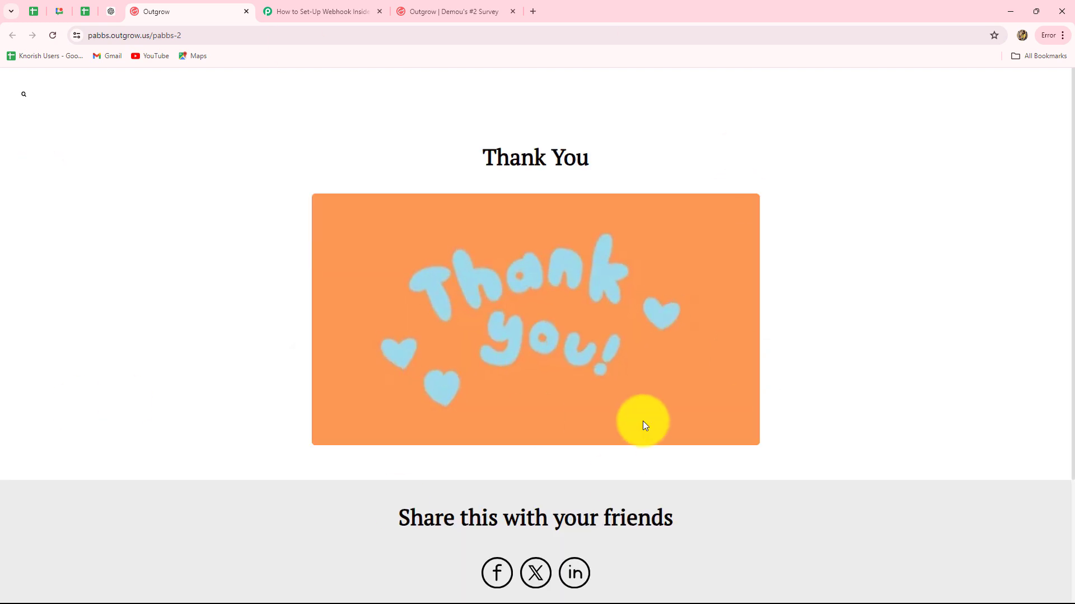
{"action": "left_click", "coordinate": [350, 10]}
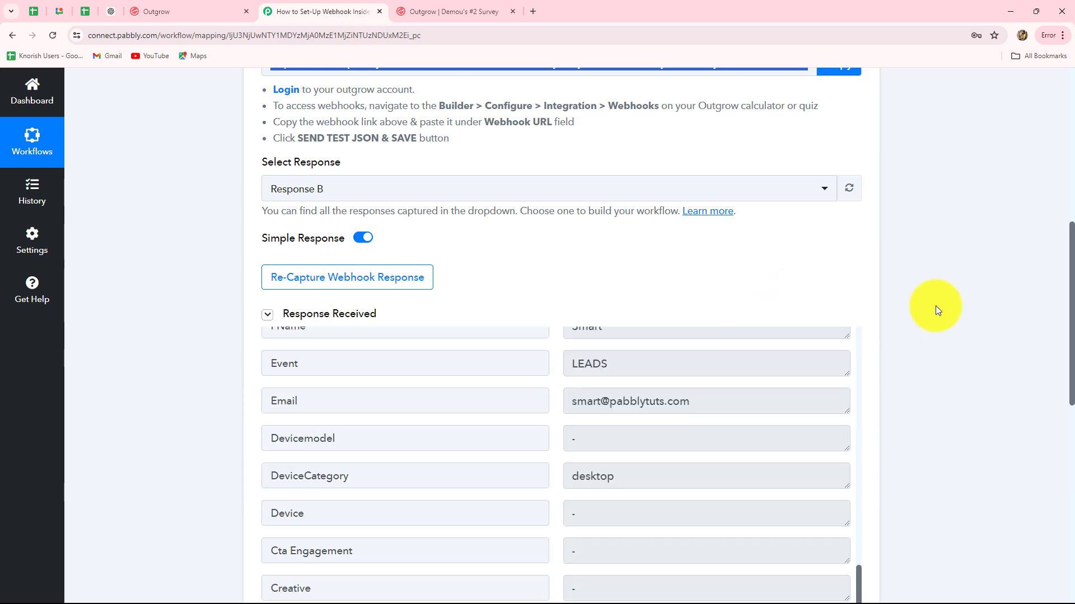
Step: Inspect Response B's fields, highlighting the VisitorKey, Updated At and Region Code MP values
{"action": "scroll", "coordinate": [722, 469], "scroll_direction": "up", "scroll_amount": 10}
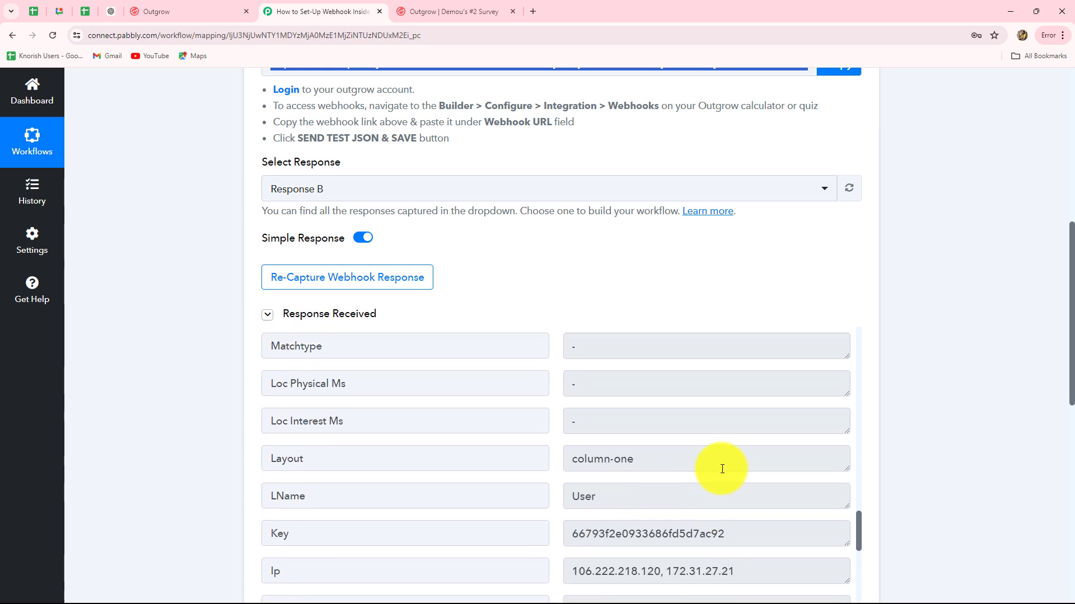
{"action": "scroll", "coordinate": [723, 469], "scroll_direction": "up", "scroll_amount": 15}
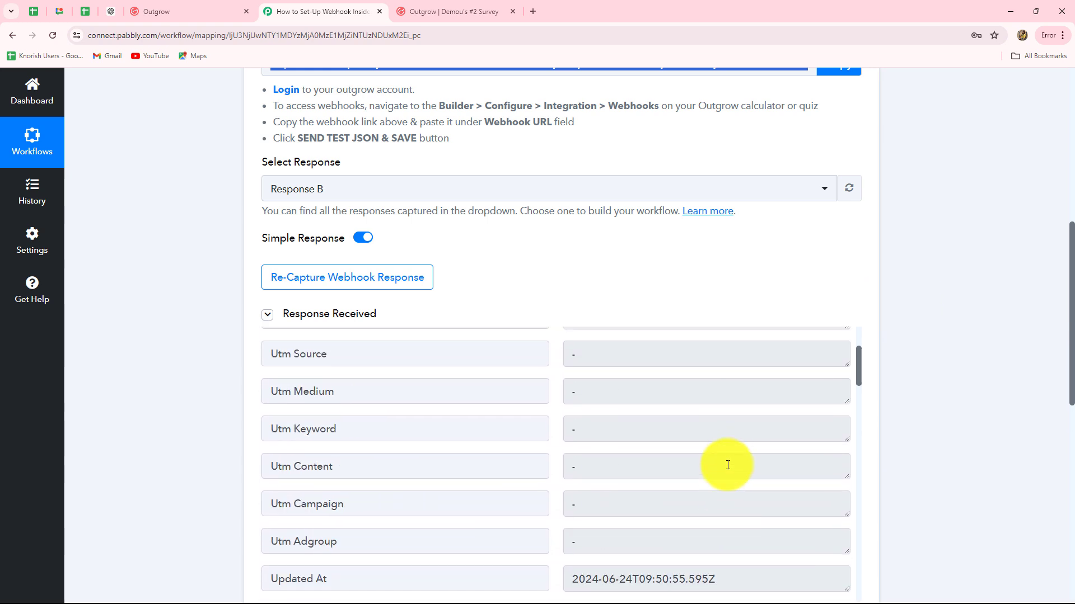
{"action": "double_click", "coordinate": [782, 408]}
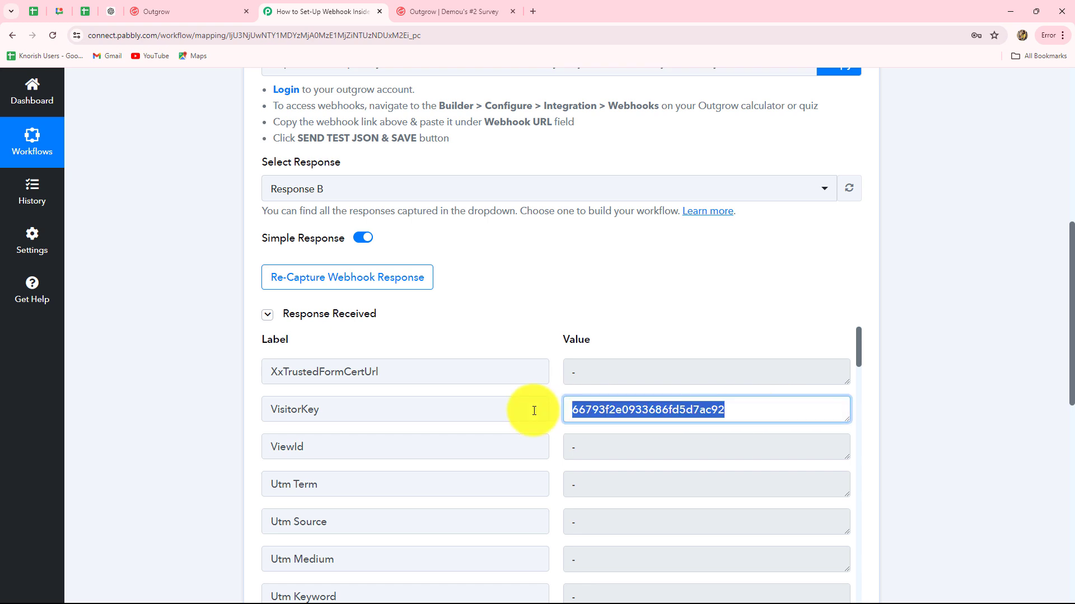
{"action": "scroll", "coordinate": [989, 363], "scroll_direction": "down", "scroll_amount": 5}
{"action": "scroll", "coordinate": [814, 355], "scroll_direction": "down", "scroll_amount": 5}
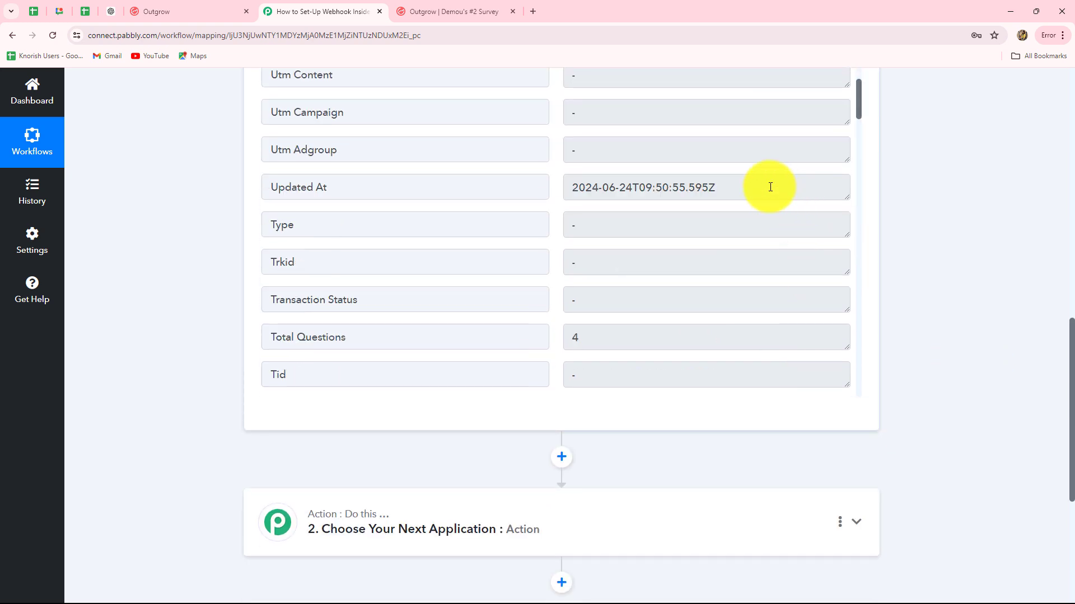
{"action": "left_click_drag", "start_coordinate": [768, 187], "coordinate": [516, 194]}
{"action": "scroll", "coordinate": [642, 269], "scroll_direction": "down", "scroll_amount": 8}
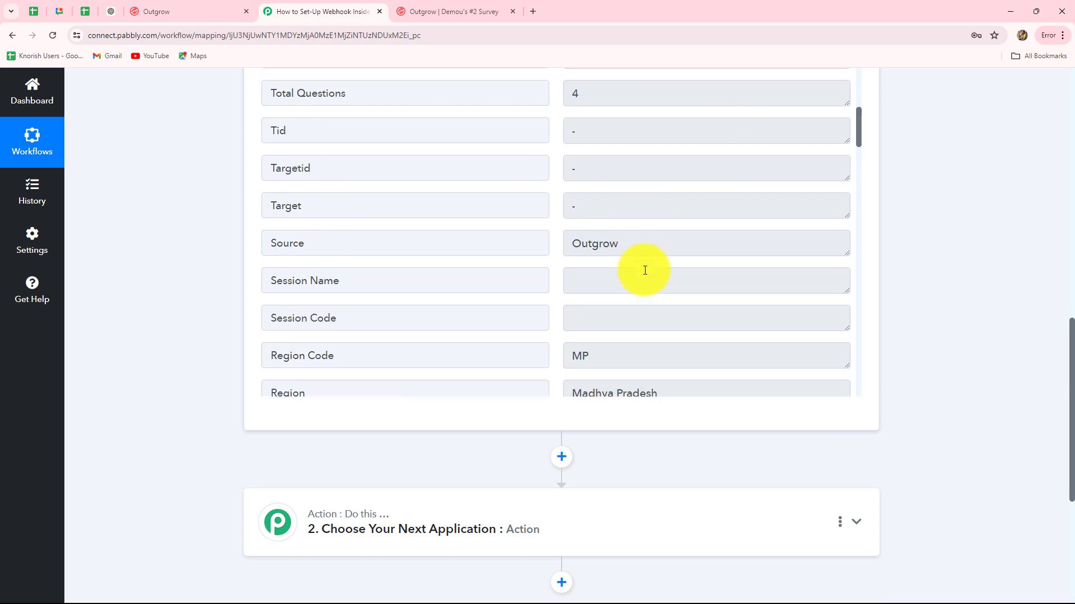
{"action": "left_click_drag", "start_coordinate": [618, 163], "coordinate": [530, 157]}
Step: Scroll further through Response B, highlighting the captured lead name and other submission values
{"action": "scroll", "coordinate": [767, 263], "scroll_direction": "down", "scroll_amount": 3}
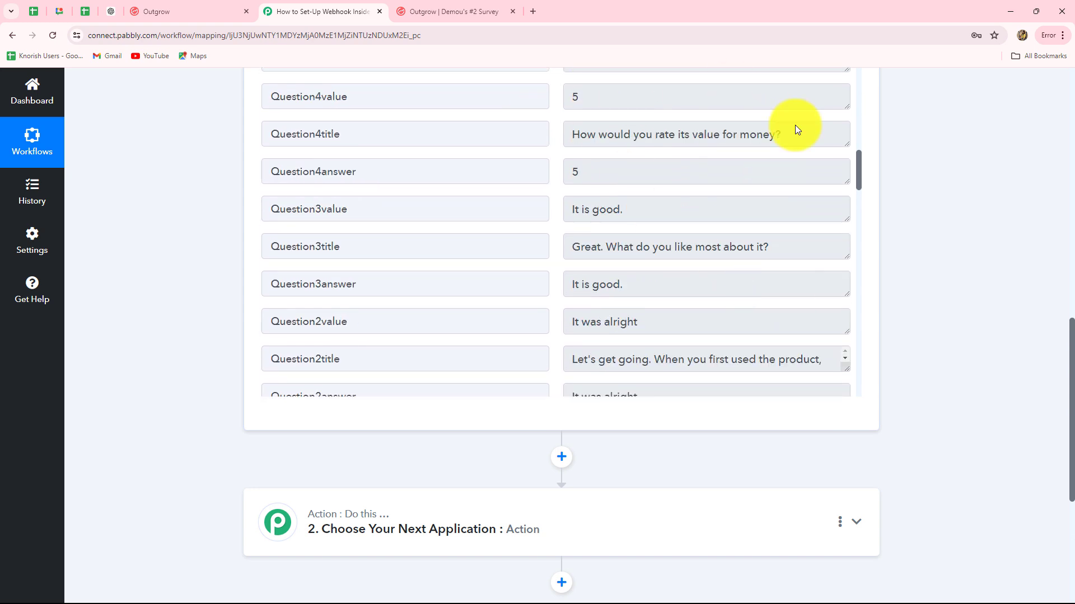
{"action": "scroll", "coordinate": [639, 262], "scroll_direction": "down", "scroll_amount": 3}
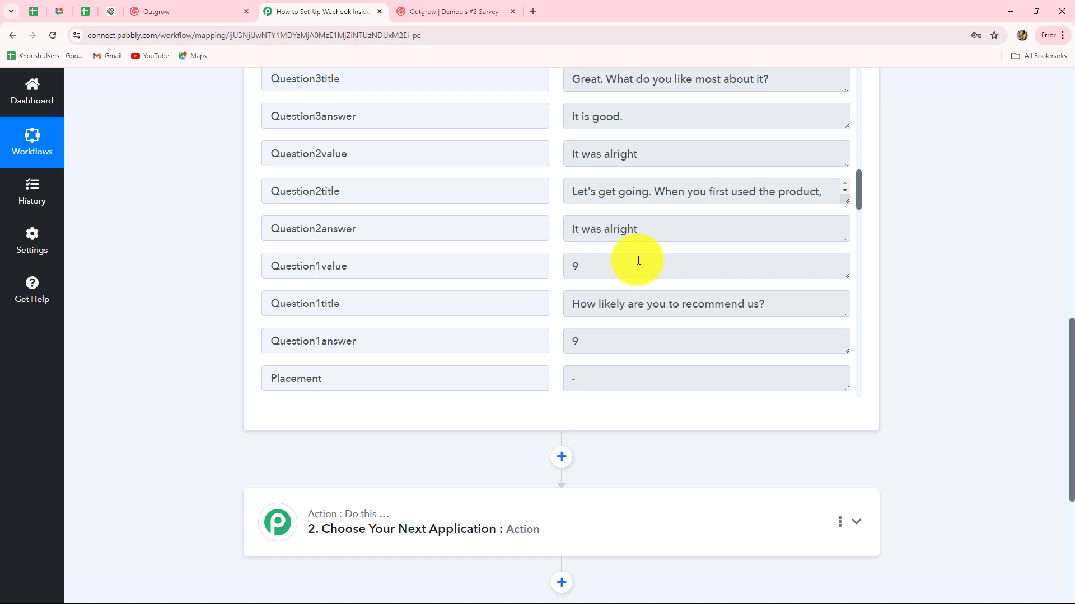
{"action": "scroll", "coordinate": [638, 260], "scroll_direction": "down", "scroll_amount": 12}
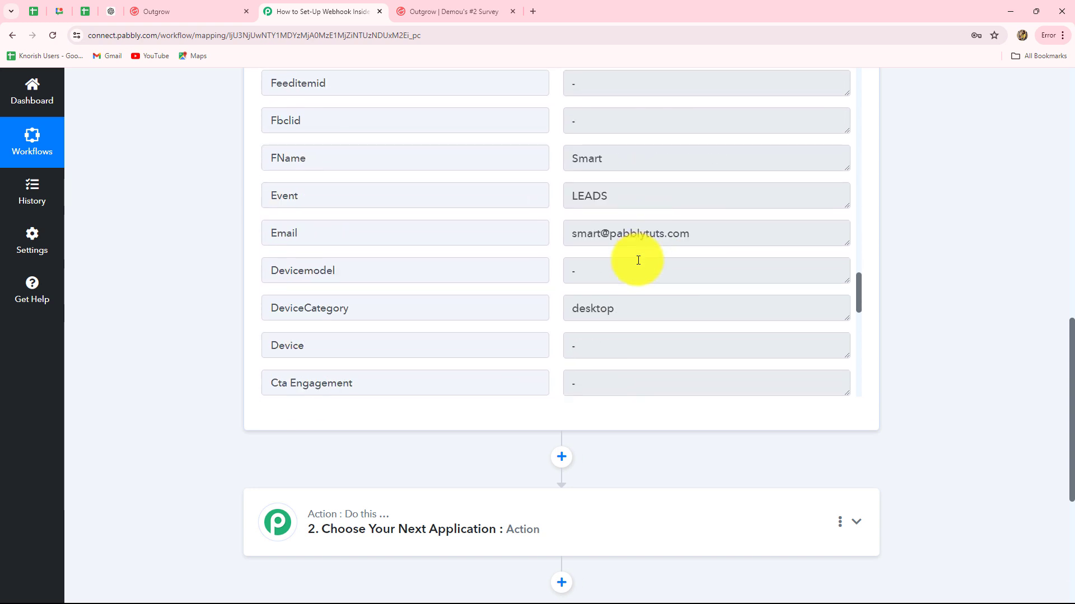
{"action": "left_click", "coordinate": [643, 162]}
{"action": "scroll", "coordinate": [649, 190], "scroll_direction": "up", "scroll_amount": 3}
{"action": "left_click_drag", "start_coordinate": [657, 215], "coordinate": [540, 214]}
{"action": "scroll", "coordinate": [621, 268], "scroll_direction": "down", "scroll_amount": 5}
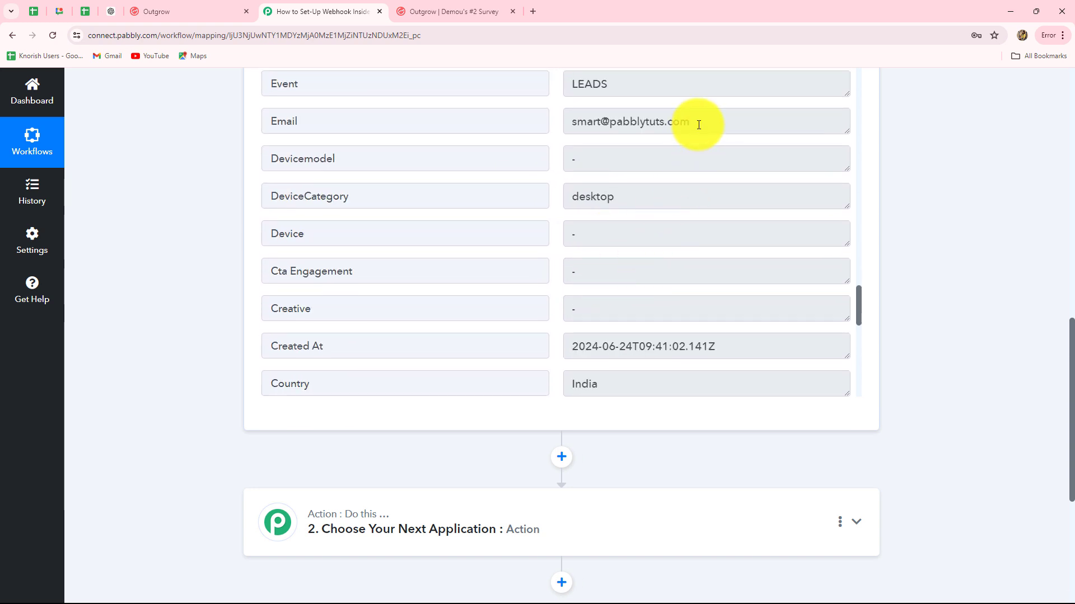
{"action": "left_click_drag", "start_coordinate": [699, 121], "coordinate": [499, 143]}
{"action": "scroll", "coordinate": [757, 315], "scroll_direction": "down", "scroll_amount": 1}
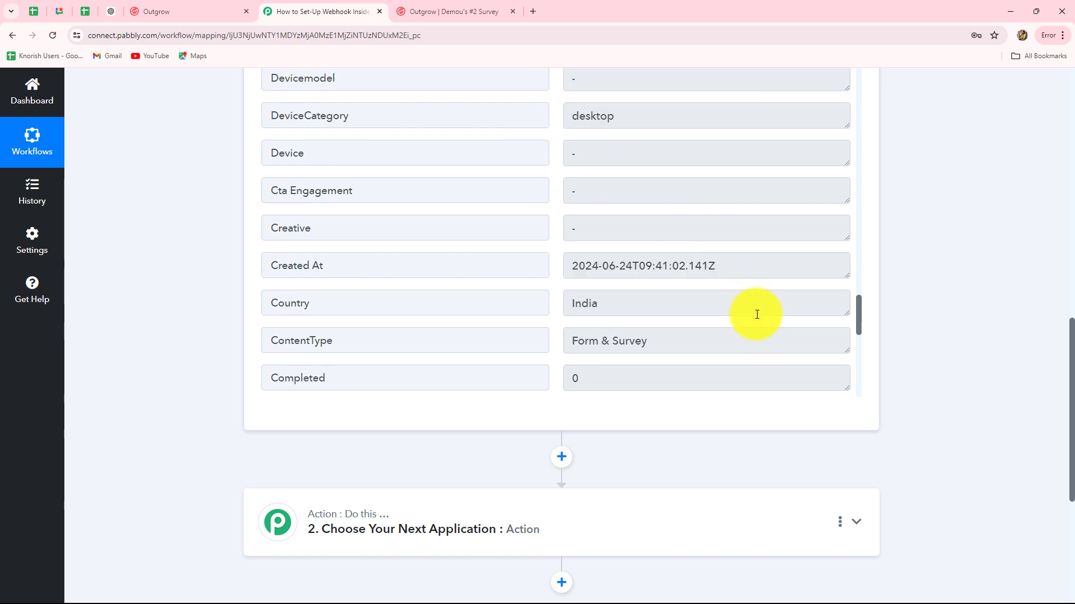
{"action": "scroll", "coordinate": [756, 315], "scroll_direction": "down", "scroll_amount": 3}
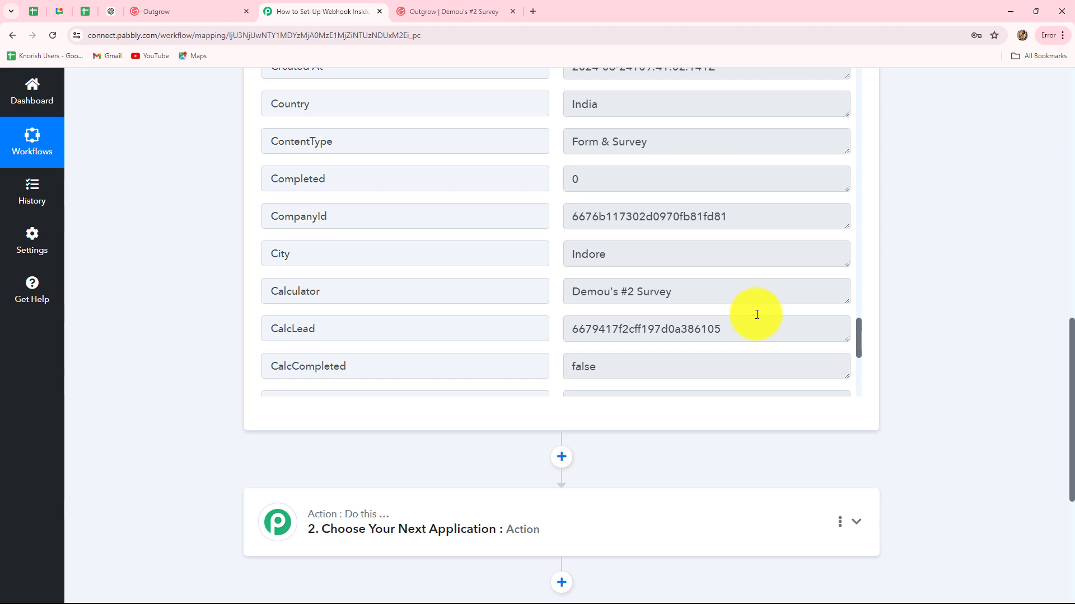
Step: Scroll to the top and collapse the Outgrow New Lead trigger card with its chevron
{"action": "scroll", "coordinate": [901, 352], "scroll_direction": "up", "scroll_amount": 13}
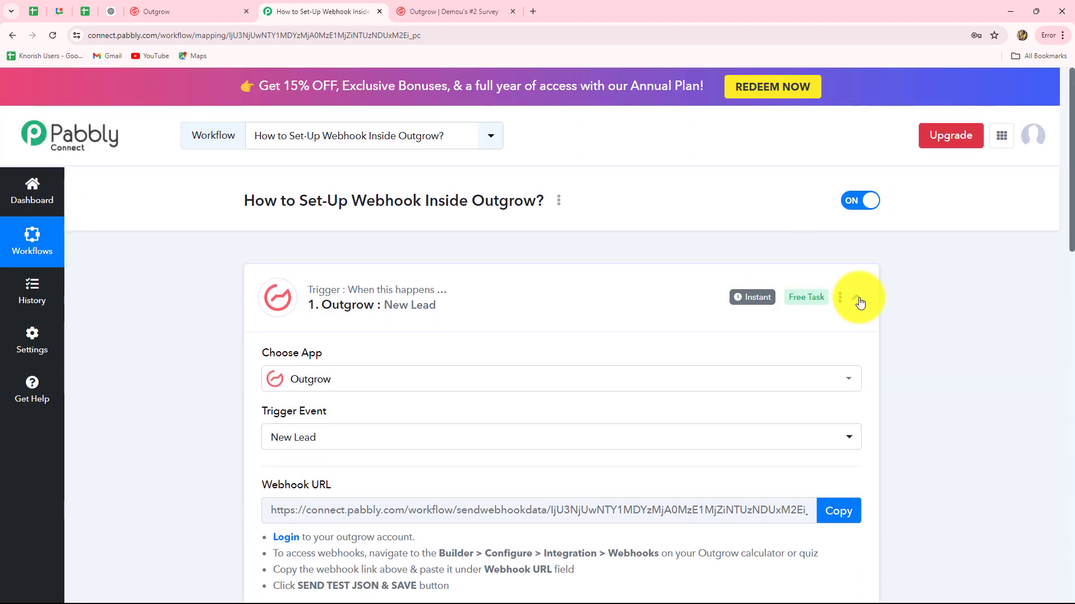
{"action": "left_click", "coordinate": [857, 300]}
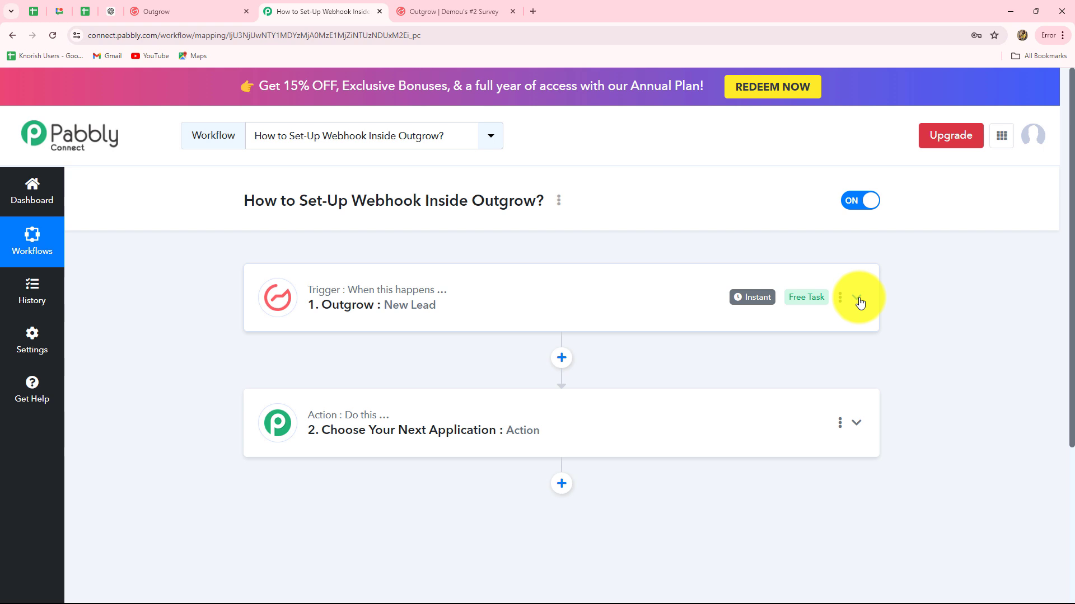